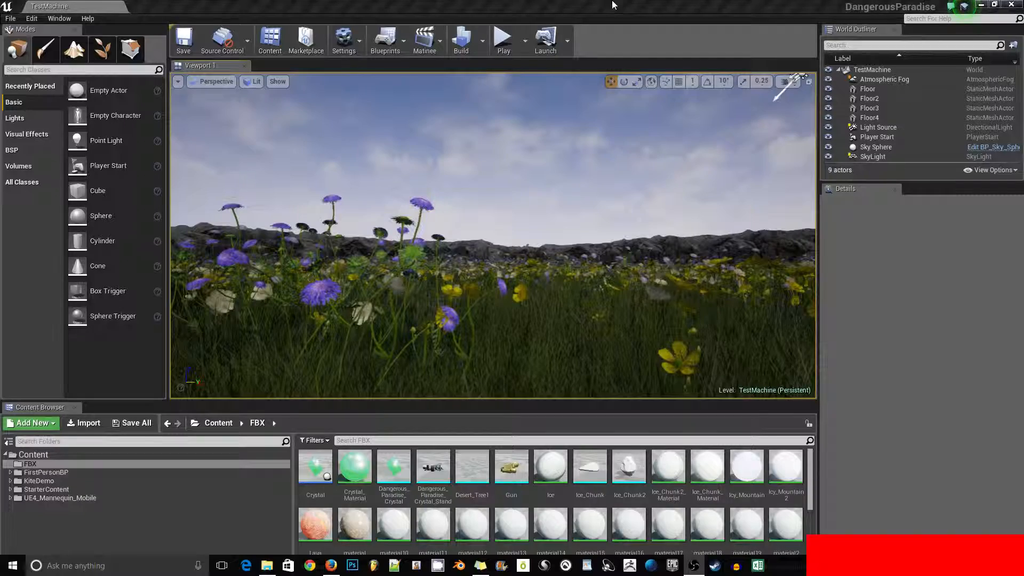
Step: Switch to foliage painting and activate the three inactive foliage types, including SM_FieldScabious_01, alongside the volcanic rock
{"action": "right_click_drag", "start_coordinate": [680, 149], "coordinate": [680, 171]}
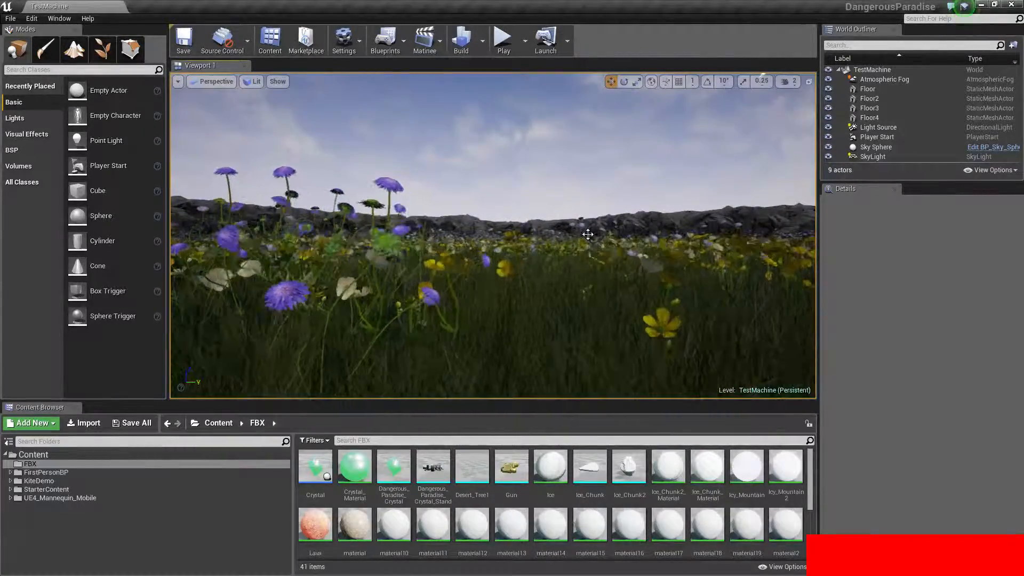
{"action": "right_click_drag", "start_coordinate": [680, 171], "coordinate": [744, 181]}
{"action": "key", "text": "e"}
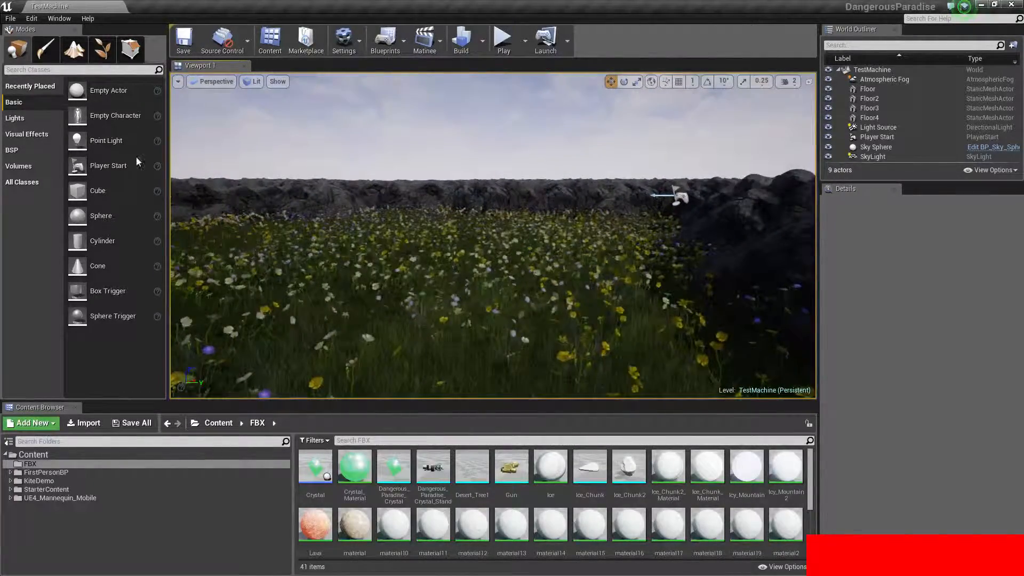
{"action": "left_click", "coordinate": [101, 54]}
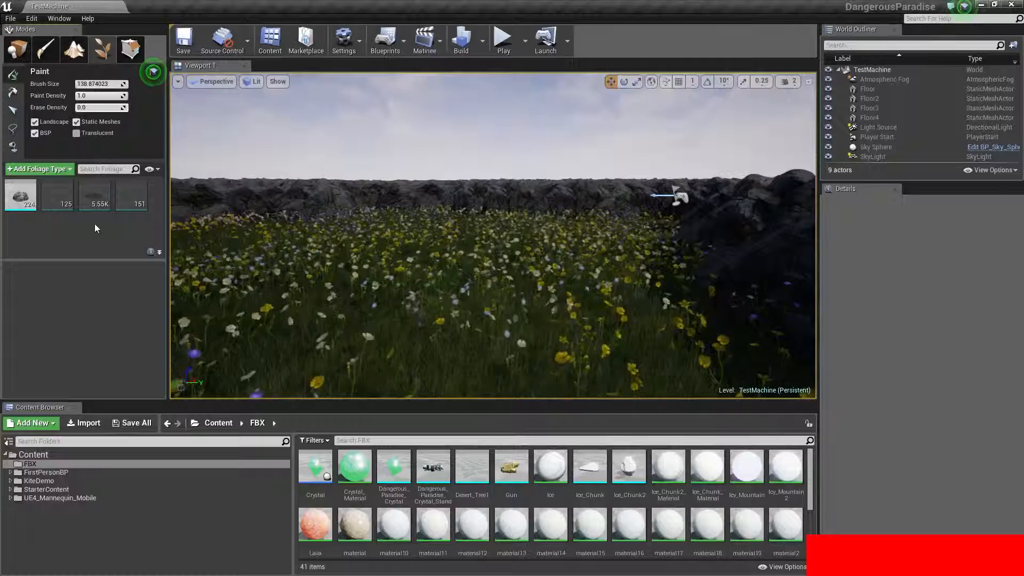
{"action": "mouse_move", "coordinate": [23, 200]}
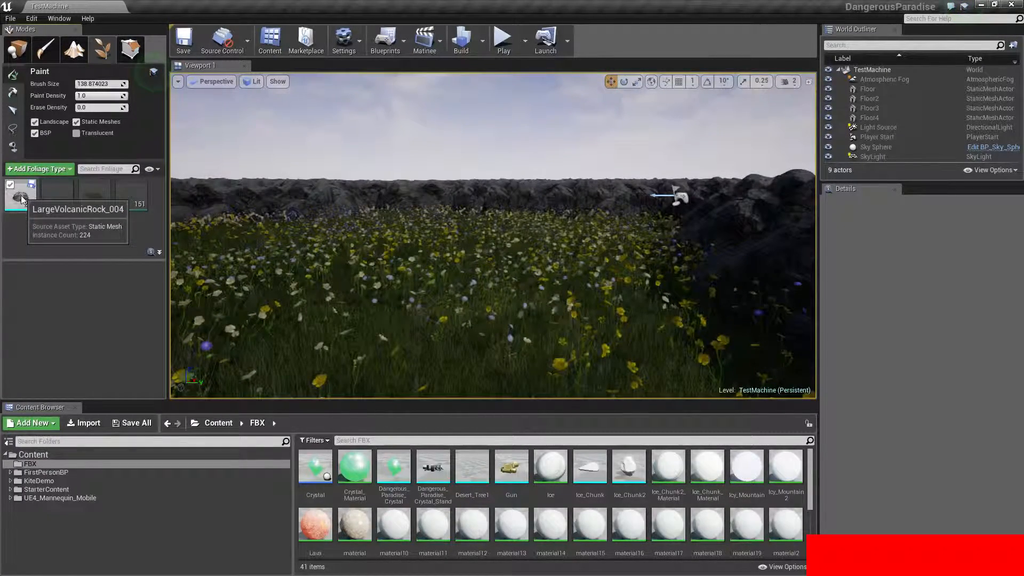
{"action": "left_click", "coordinate": [125, 184]}
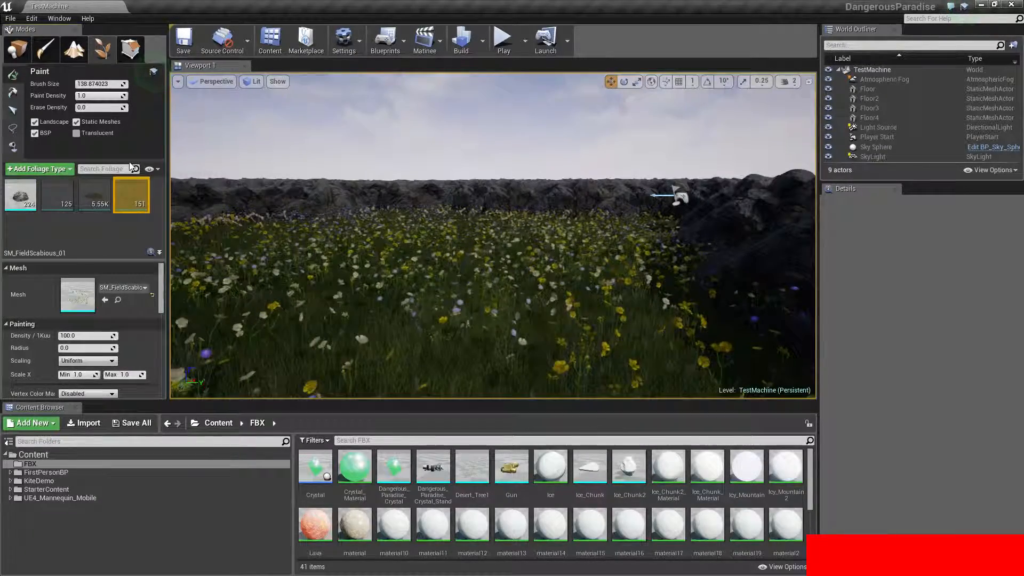
{"action": "left_click", "coordinate": [48, 185]}
{"action": "left_click", "coordinate": [85, 185]}
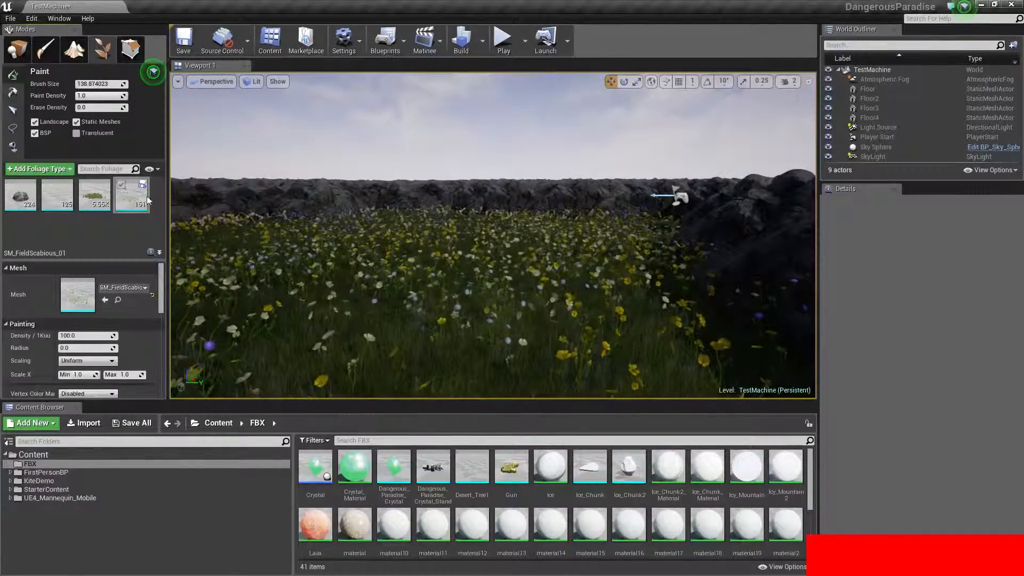
Step: Increase the brush size to about 1023.72 and erase all the rocks, grass and flowers from the floor
{"action": "right_click_drag", "start_coordinate": [456, 327], "coordinate": [455, 326]}
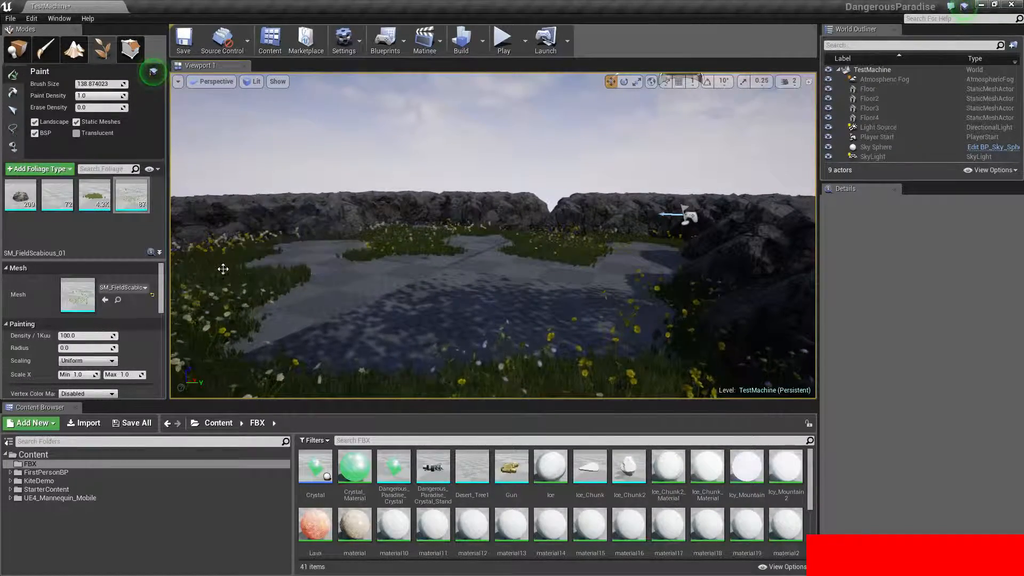
{"action": "mouse_move", "coordinate": [423, 280]}
{"action": "right_mouse_down"}
{"action": "mouse_move", "coordinate": [399, 283]}
{"action": "mouse_move", "coordinate": [393, 342]}
{"action": "right_mouse_up"}
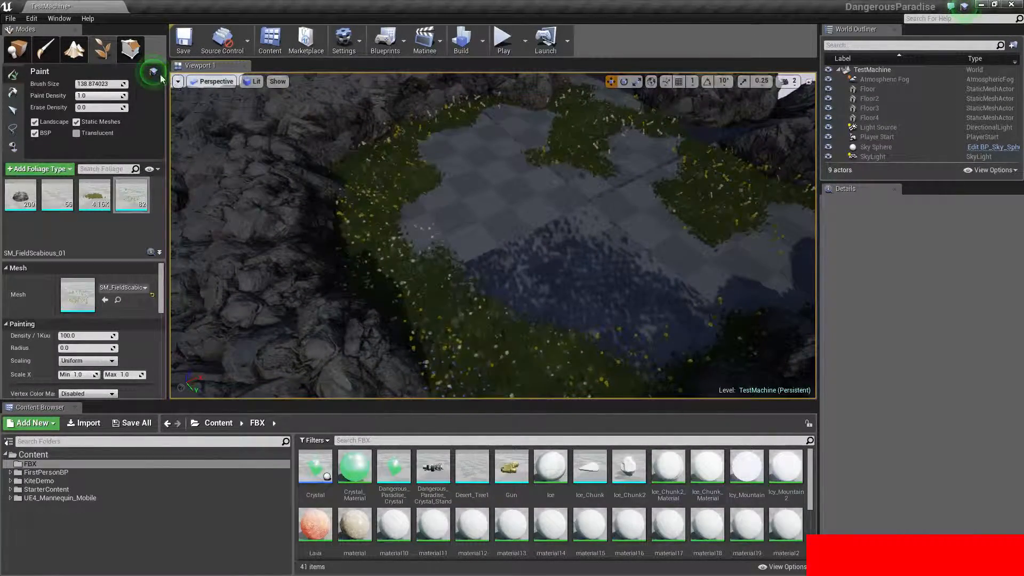
{"action": "left_click_drag", "start_coordinate": [86, 84], "coordinate": [123, 84]}
{"action": "right_click_drag", "start_coordinate": [634, 231], "coordinate": [634, 135]}
{"action": "mouse_move", "coordinate": [524, 260]}
{"action": "left_mouse_down", "text": "shift"}
{"action": "mouse_move", "coordinate": [274, 267]}
{"action": "mouse_move", "coordinate": [726, 160]}
{"action": "mouse_move", "coordinate": [703, 331]}
{"action": "left_mouse_up", "text": "shift"}
{"action": "right_click_drag", "start_coordinate": [702, 330], "coordinate": [811, 346]}
{"action": "left_click_drag", "start_coordinate": [703, 330], "coordinate": [606, 429], "text": "shift"}
{"action": "right_click_drag", "start_coordinate": [606, 373], "coordinate": [667, 395]}
{"action": "right_click_drag", "start_coordinate": [492, 235], "coordinate": [368, 160]}
{"action": "right_click_drag", "start_coordinate": [502, 205], "coordinate": [586, 219]}
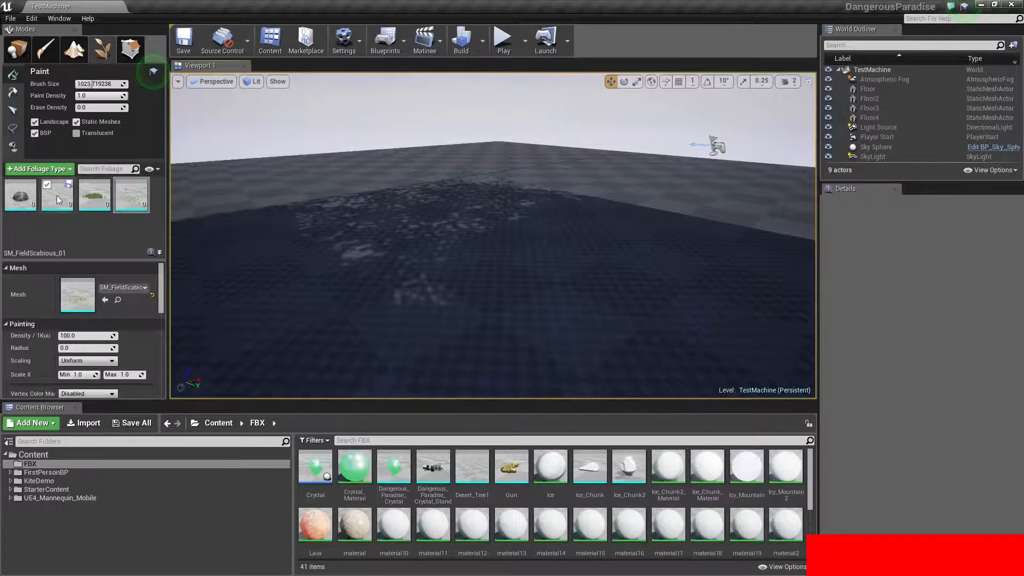
Step: Remove all four foliage types, from LargeVolcanicRock_004 to SM_FieldScabious_01, so the foliage list is empty
{"action": "right_click", "coordinate": [28, 195]}
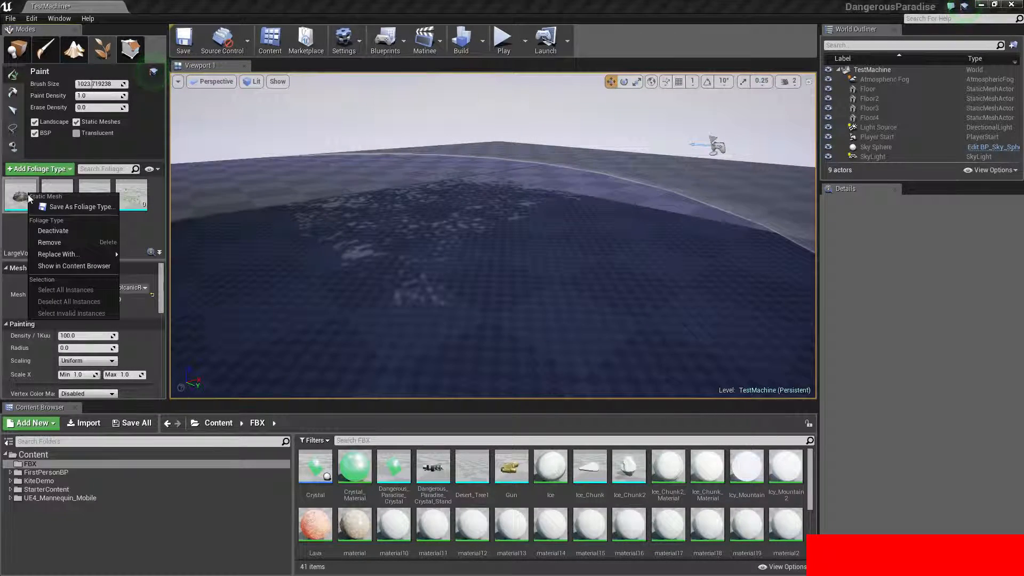
{"action": "left_click", "coordinate": [50, 244]}
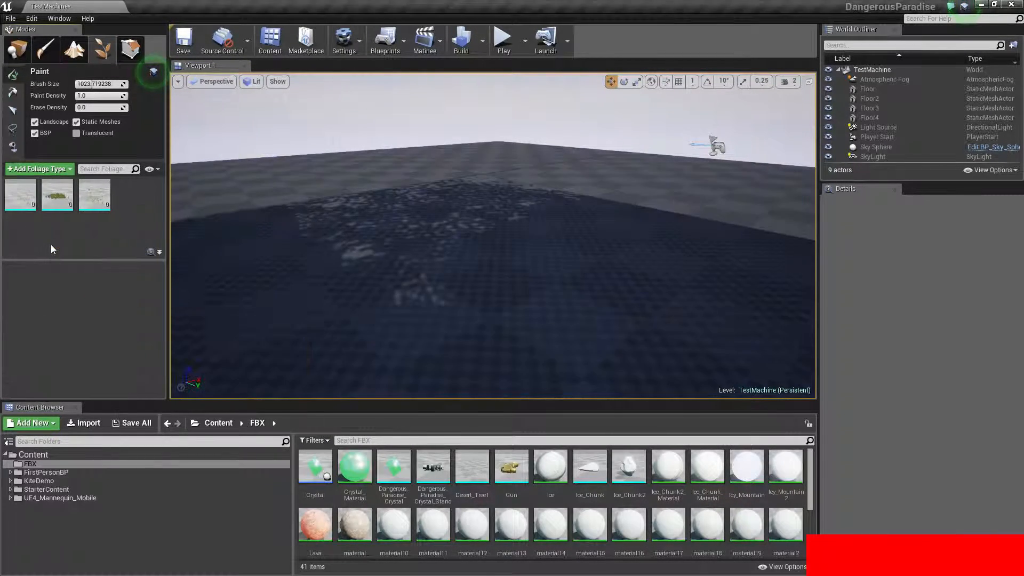
{"action": "left_click", "coordinate": [21, 198]}
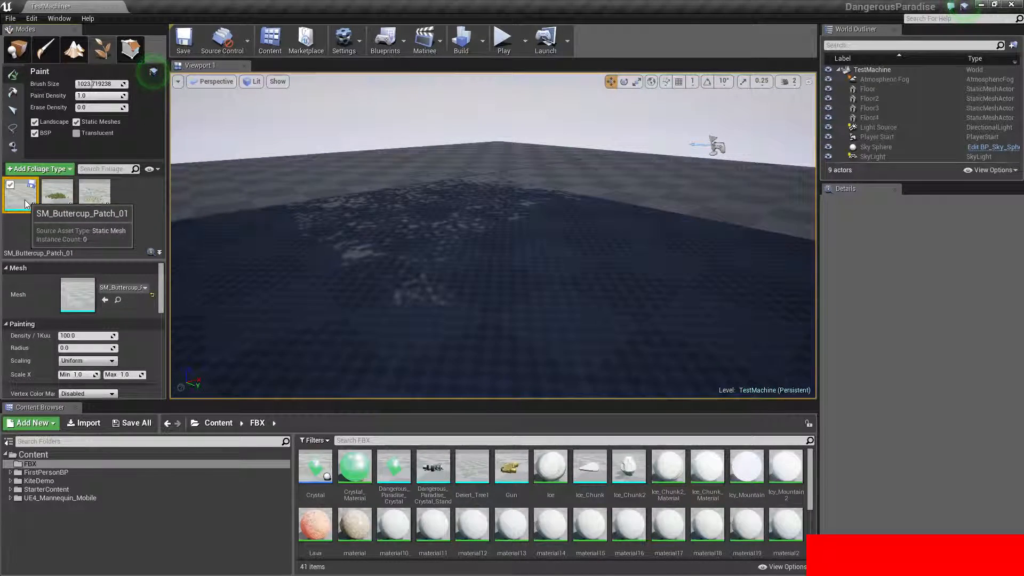
{"action": "key", "text": "Delete"}
{"action": "left_click", "coordinate": [30, 205]}
{"action": "key", "text": "Delete"}
{"action": "left_click", "coordinate": [30, 204]}
{"action": "key", "text": "Delete"}
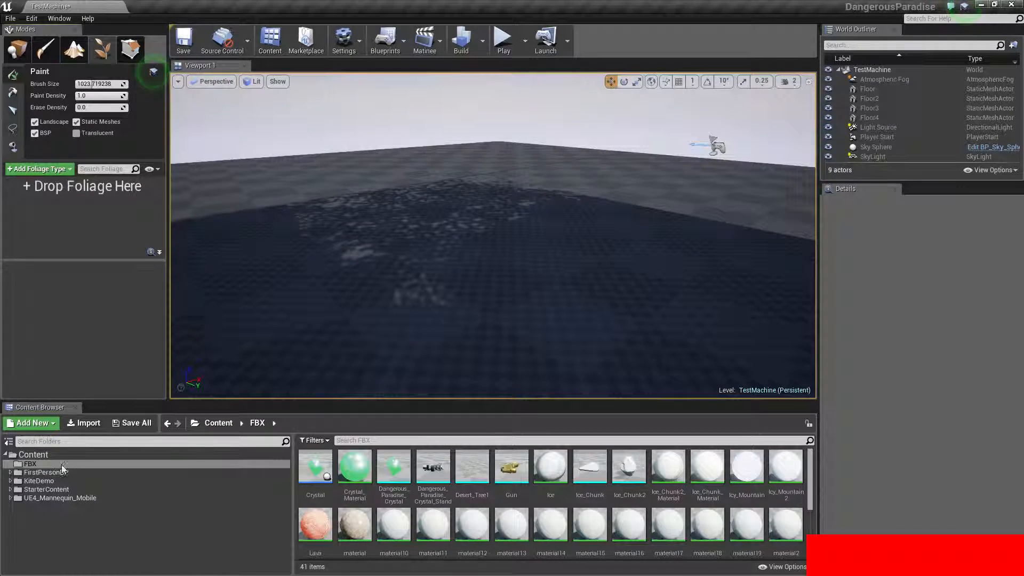
Step: Find SM_FieldGrass_01 in KiteDemo/Environments/Foliage/Grass/FieldGrass and add it as a foliage type
{"action": "left_click", "coordinate": [10, 481]}
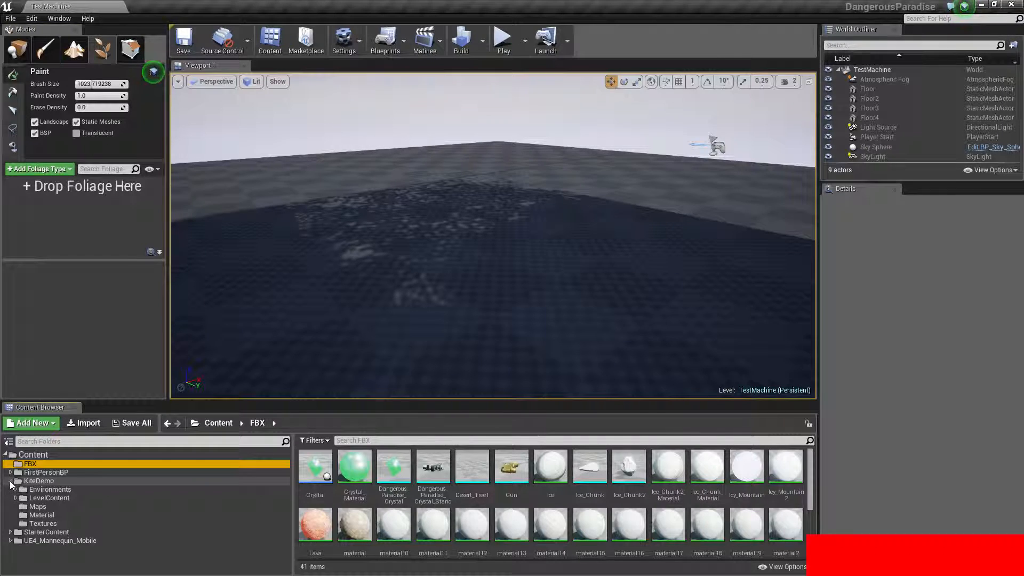
{"action": "left_click", "coordinate": [52, 482]}
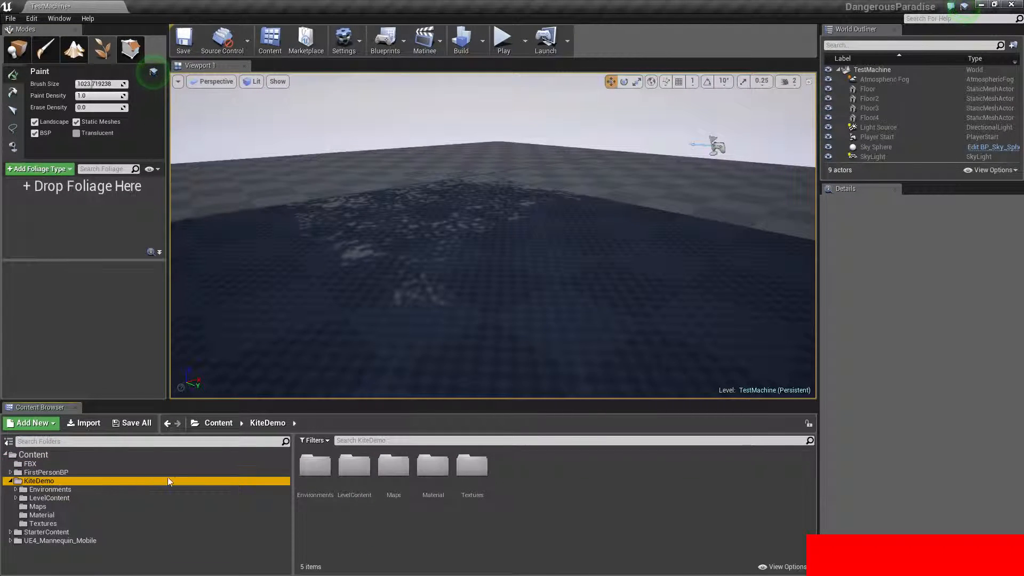
{"action": "left_click", "coordinate": [319, 475]}
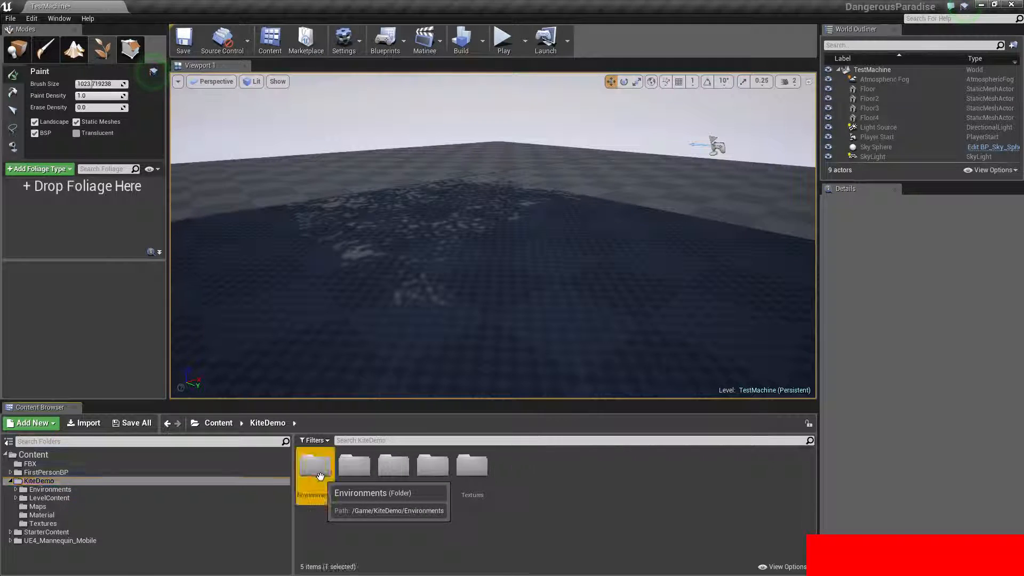
{"action": "double_click", "coordinate": [320, 475]}
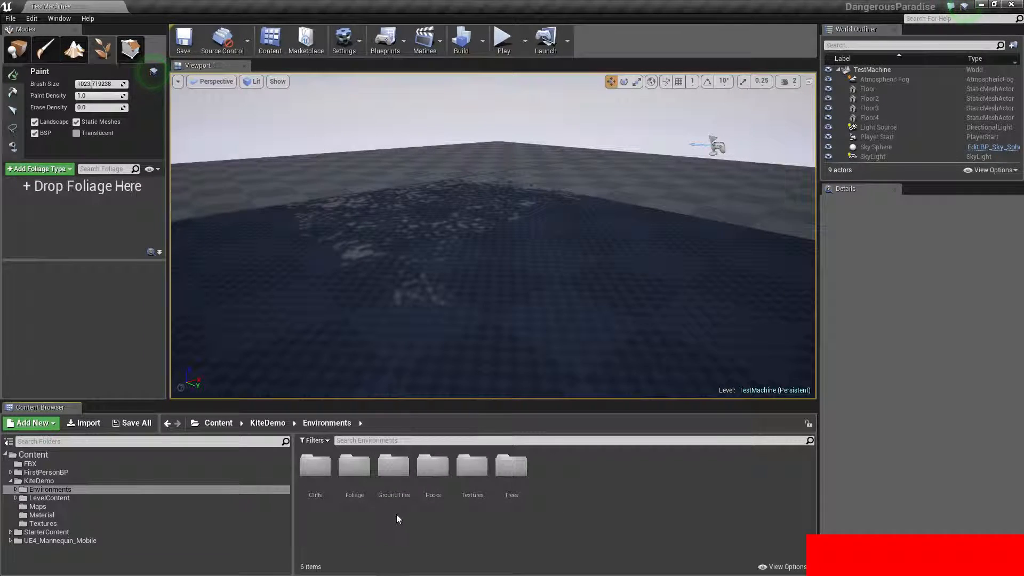
{"action": "double_click", "coordinate": [354, 465]}
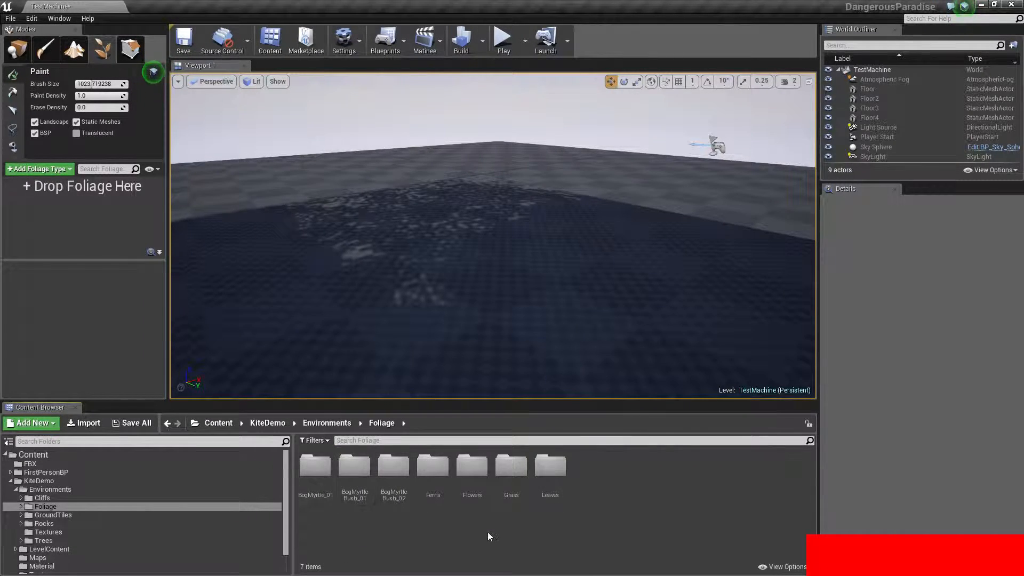
{"action": "double_click", "coordinate": [511, 465]}
{"action": "double_click", "coordinate": [320, 472]}
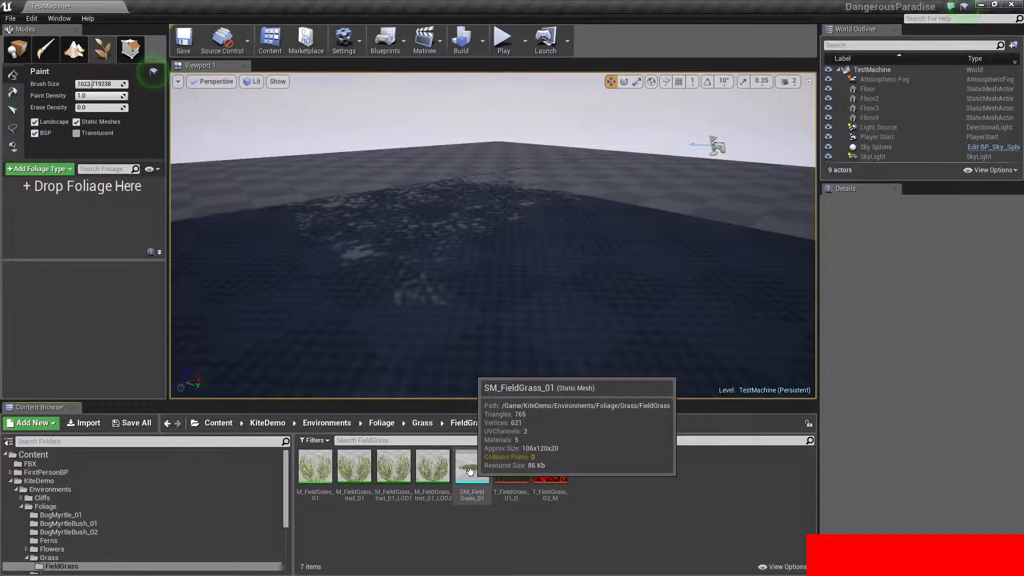
{"action": "left_click_drag", "start_coordinate": [470, 472], "coordinate": [92, 229]}
Step: Paint scattered patches of field grass across the empty floor at the default density
{"action": "left_click_drag", "start_coordinate": [531, 221], "coordinate": [445, 169]}
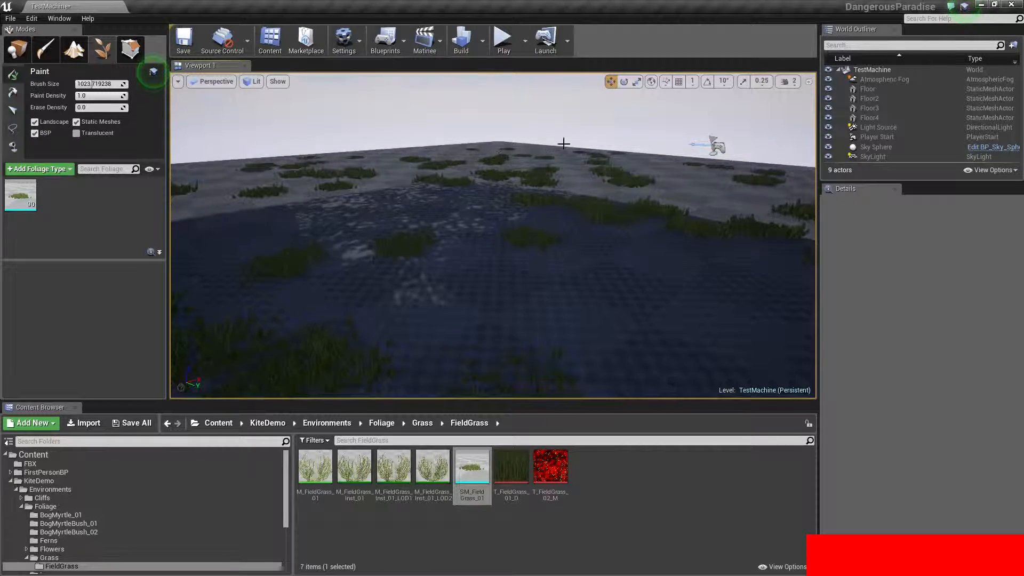
{"action": "left_click_drag", "start_coordinate": [454, 275], "coordinate": [405, 202]}
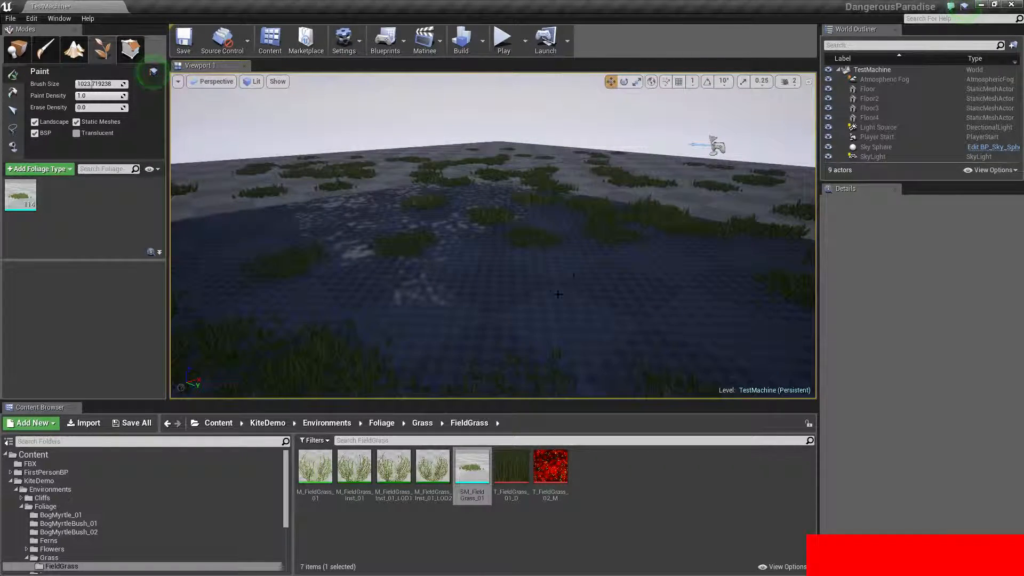
{"action": "right_click_drag", "start_coordinate": [545, 260], "coordinate": [193, 222]}
Step: Set the SM_FieldGrass_01 painting density to about 1060.82 and paint a dense area of grass on the floor
{"action": "left_click", "coordinate": [18, 205]}
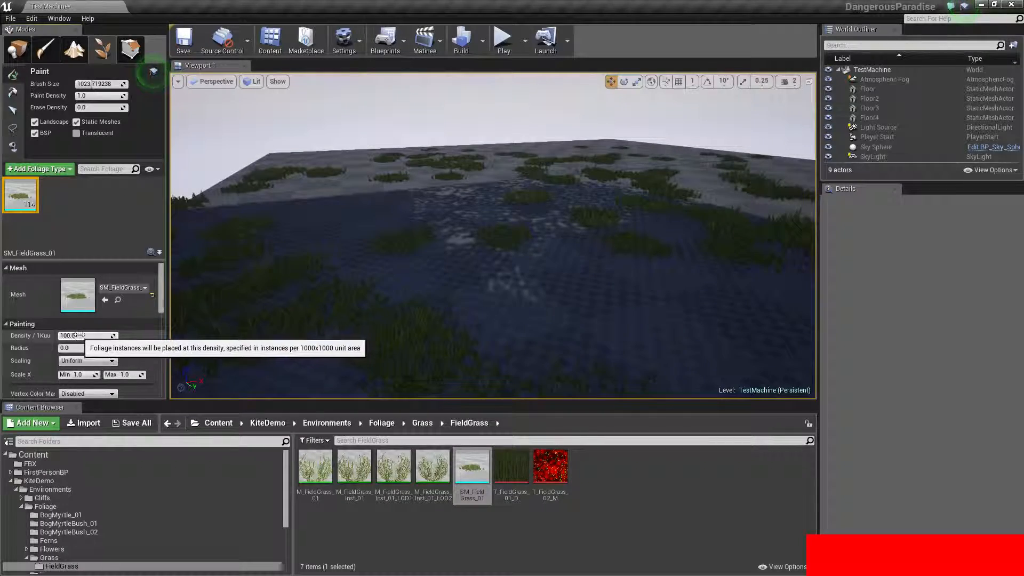
{"action": "left_click", "coordinate": [98, 335]}
{"action": "left_click_drag", "start_coordinate": [114, 335], "coordinate": [152, 335]}
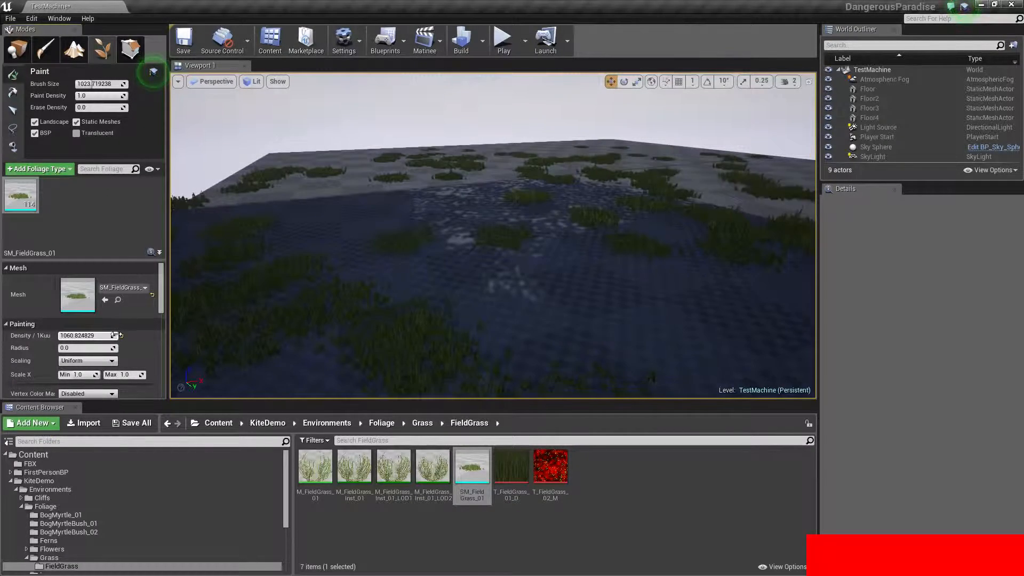
{"action": "left_click", "coordinate": [411, 209]}
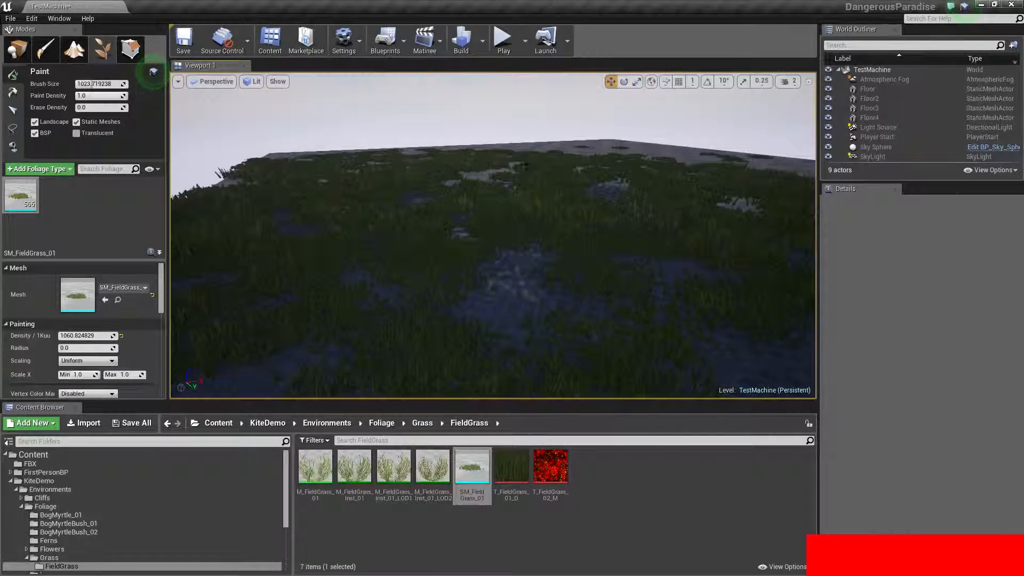
Step: Paint dense field grass over the remaining bare areas of the floor, out to its edges
{"action": "right_click_drag", "start_coordinate": [598, 148], "coordinate": [598, 181]}
{"action": "right_click_drag", "start_coordinate": [493, 278], "coordinate": [493, 217]}
{"action": "left_click_drag", "start_coordinate": [493, 217], "coordinate": [410, 168]}
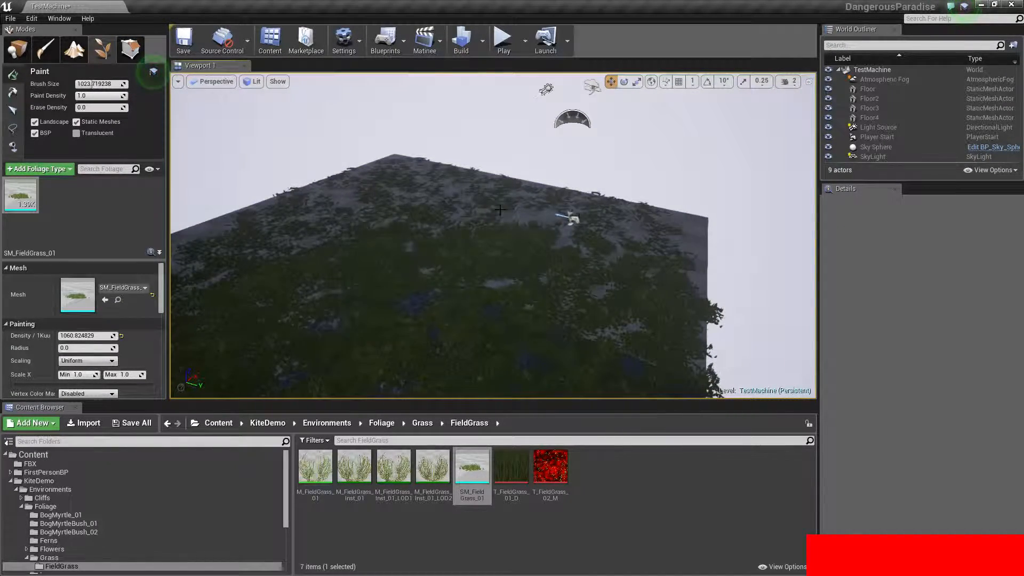
{"action": "mouse_move", "coordinate": [598, 233]}
{"action": "left_mouse_down"}
{"action": "mouse_move", "coordinate": [414, 251]}
{"action": "mouse_move", "coordinate": [240, 181]}
{"action": "mouse_move", "coordinate": [341, 256]}
{"action": "left_mouse_up"}
{"action": "right_click_drag", "start_coordinate": [341, 256], "coordinate": [213, 256]}
{"action": "mouse_move", "coordinate": [426, 296]}
{"action": "left_mouse_down"}
{"action": "mouse_move", "coordinate": [464, 267]}
{"action": "mouse_move", "coordinate": [416, 283]}
{"action": "mouse_move", "coordinate": [453, 256]}
{"action": "left_mouse_up"}
{"action": "right_click_drag", "start_coordinate": [426, 235], "coordinate": [602, 234]}
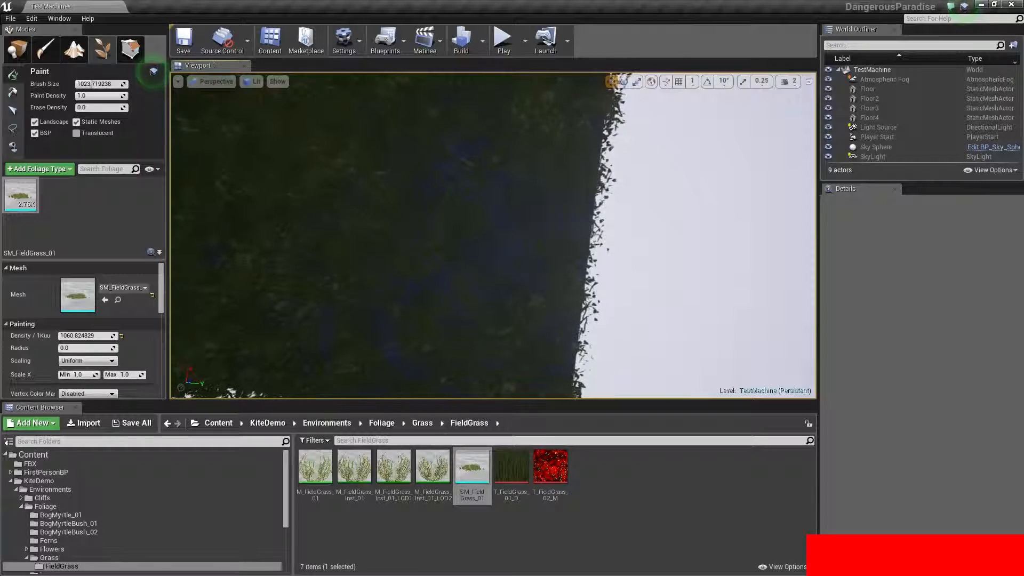
Step: Inspect the painted grass at ground level and play-test the level in first person before returning to editing
{"action": "right_click_drag", "start_coordinate": [440, 243], "coordinate": [400, 117]}
{"action": "key", "text": "q"}
{"action": "key", "text": "q"}
{"action": "mouse_move", "coordinate": [446, 217]}
{"action": "right_mouse_down"}
{"action": "mouse_move", "coordinate": [446, 181]}
{"action": "mouse_move", "coordinate": [440, 211]}
{"action": "right_mouse_up"}
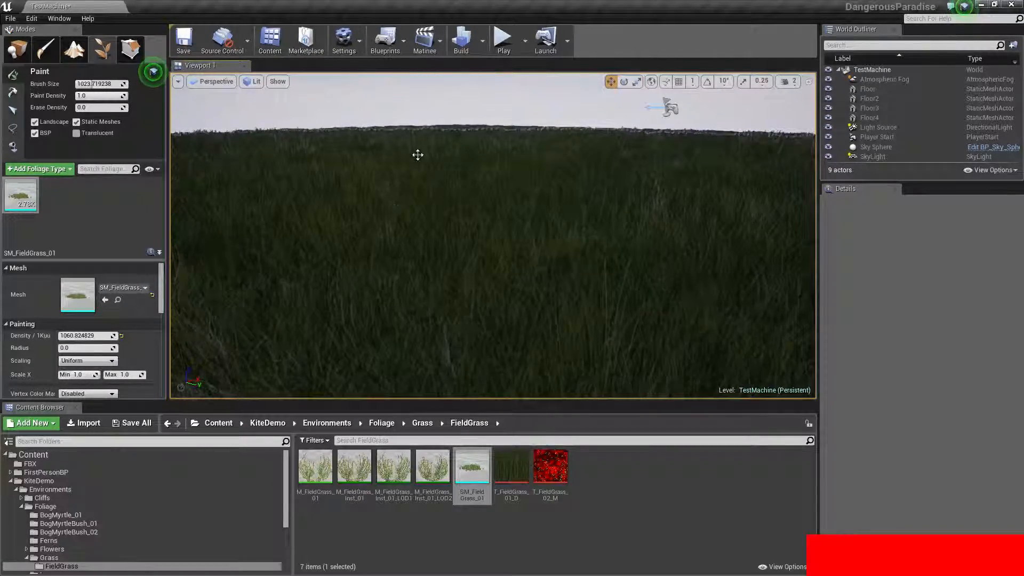
{"action": "left_click", "coordinate": [388, 210]}
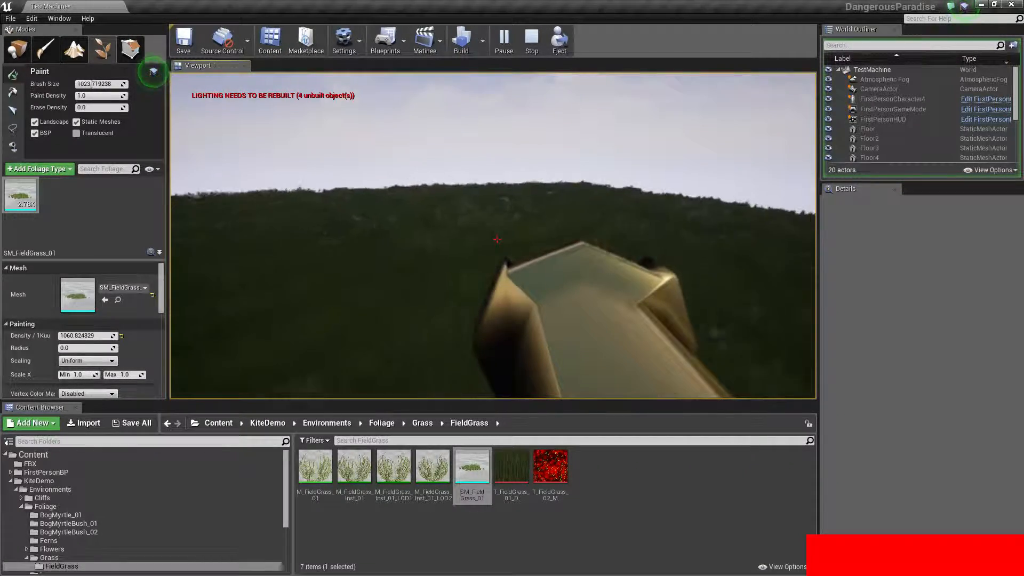
{"action": "key", "text": "Escape"}
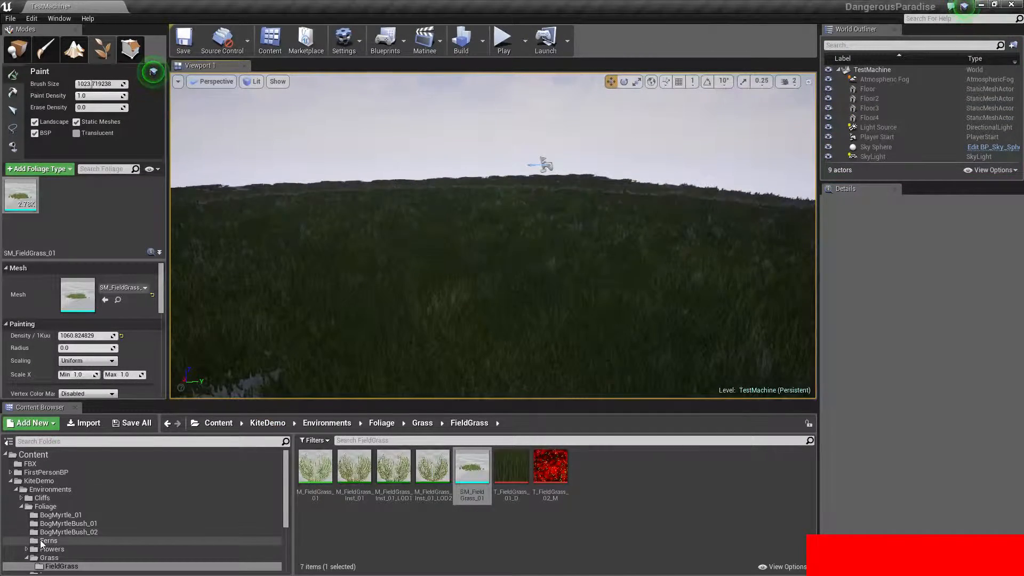
Step: Find SM_FieldScabious_01 in the Foliage/Flowers/FieldScabious folder and add it as a second foliage type
{"action": "left_click", "coordinate": [46, 507]}
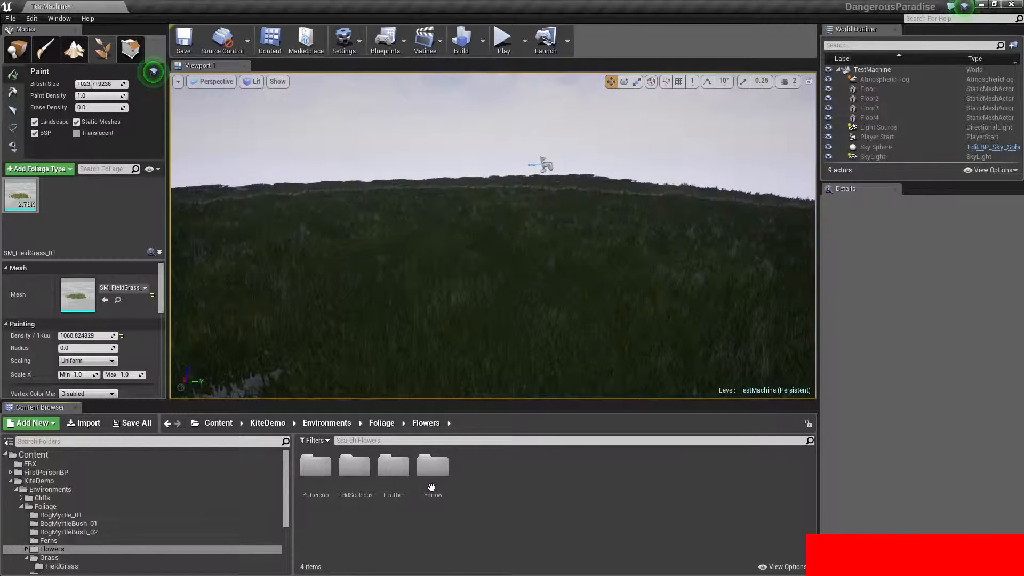
{"action": "left_click", "coordinate": [341, 474]}
{"action": "double_click", "coordinate": [341, 474]}
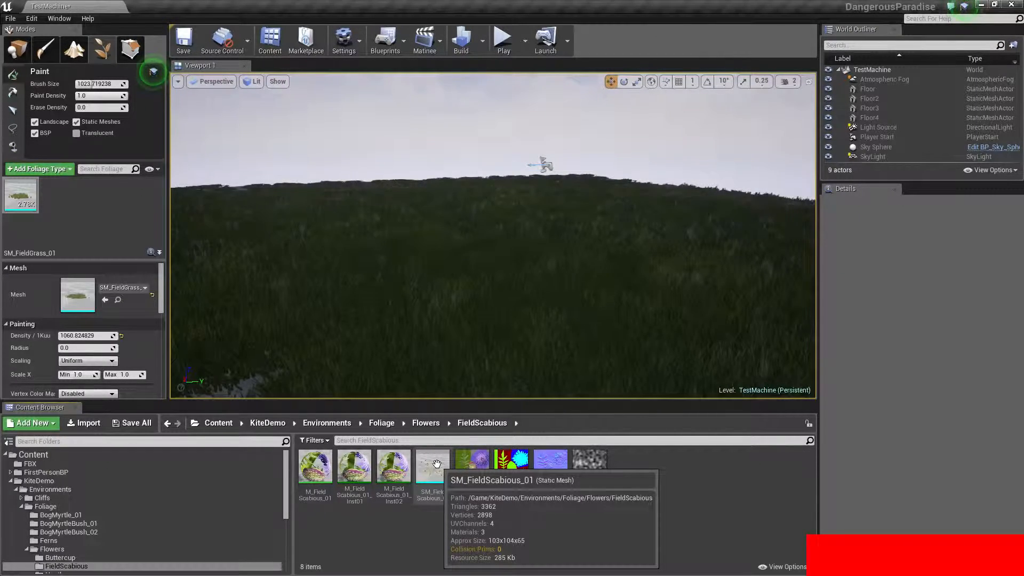
{"action": "left_click_drag", "start_coordinate": [436, 463], "coordinate": [88, 214]}
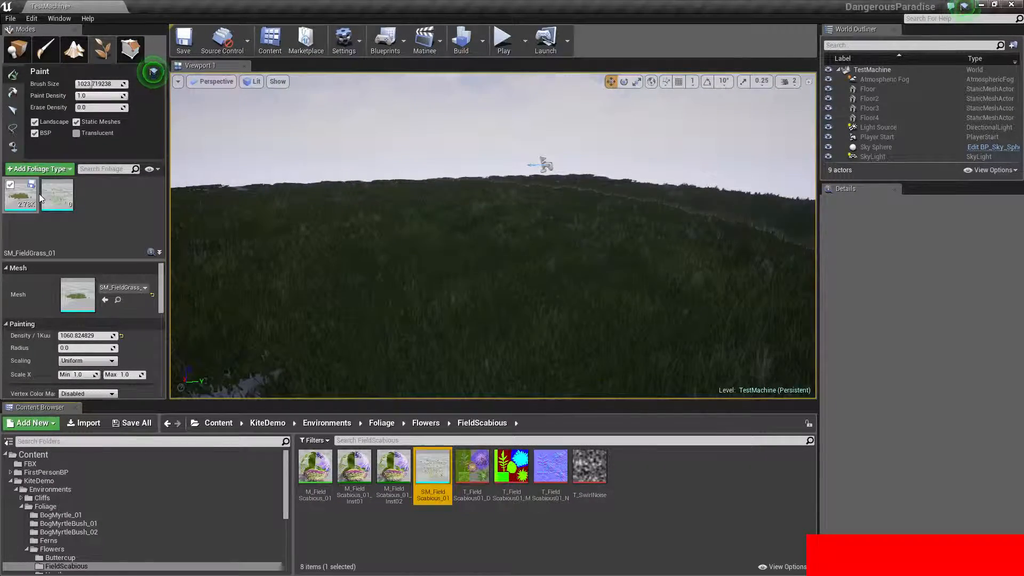
Step: Deactivate the field grass, reduce the brush size to about 342 and paint patches of field scabious flowers over the grass
{"action": "left_click", "coordinate": [10, 185]}
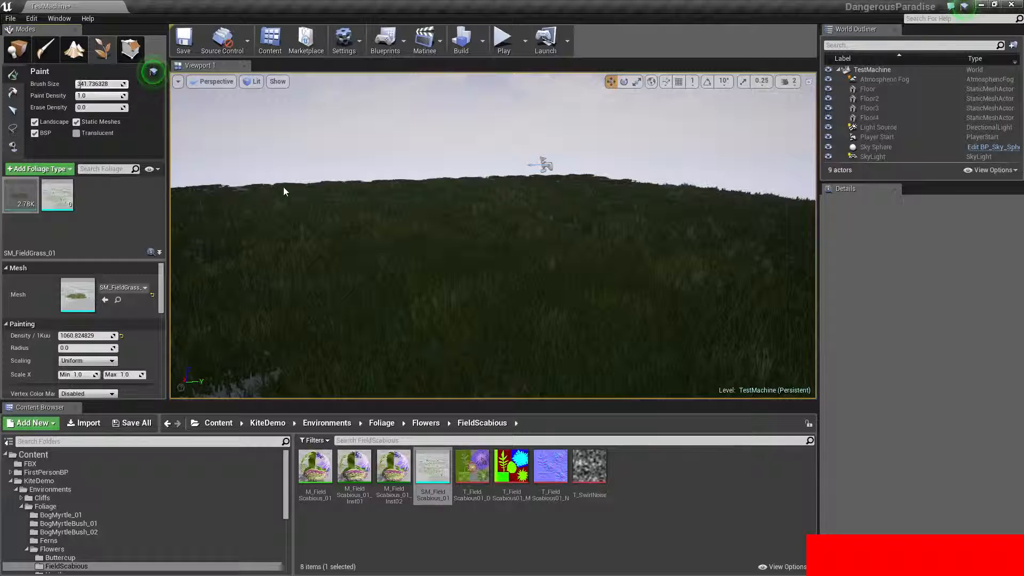
{"action": "mouse_move", "coordinate": [448, 338]}
{"action": "left_mouse_down"}
{"action": "mouse_move", "coordinate": [457, 293]}
{"action": "mouse_move", "coordinate": [498, 261]}
{"action": "mouse_move", "coordinate": [475, 207]}
{"action": "mouse_move", "coordinate": [308, 195]}
{"action": "left_mouse_up"}
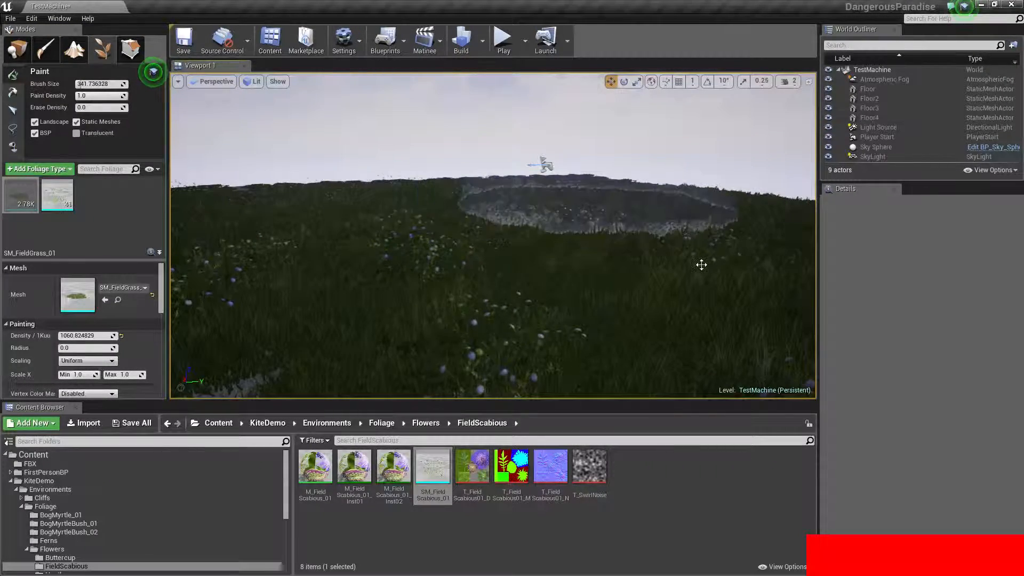
{"action": "mouse_move", "coordinate": [429, 378]}
{"action": "left_mouse_down"}
{"action": "mouse_move", "coordinate": [357, 322]}
{"action": "mouse_move", "coordinate": [388, 241]}
{"action": "left_mouse_up"}
{"action": "right_click_drag", "start_coordinate": [388, 241], "coordinate": [330, 241]}
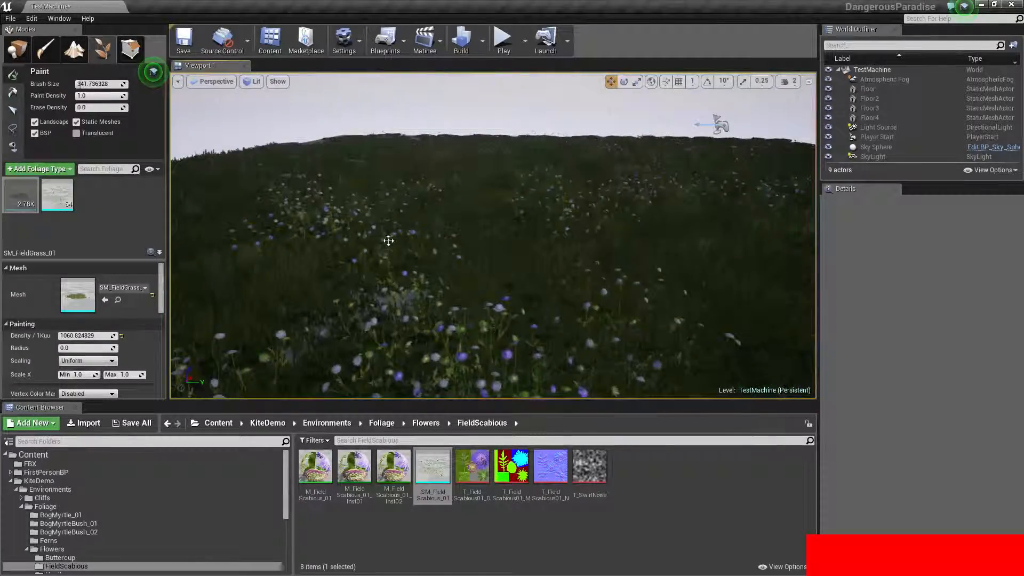
Step: Paint another patch of field scabious, and add SM_Heather_Mesh_Clumps2 from the Flowers/Heather folder as a third foliage type
{"action": "left_click_drag", "start_coordinate": [225, 249], "coordinate": [436, 196]}
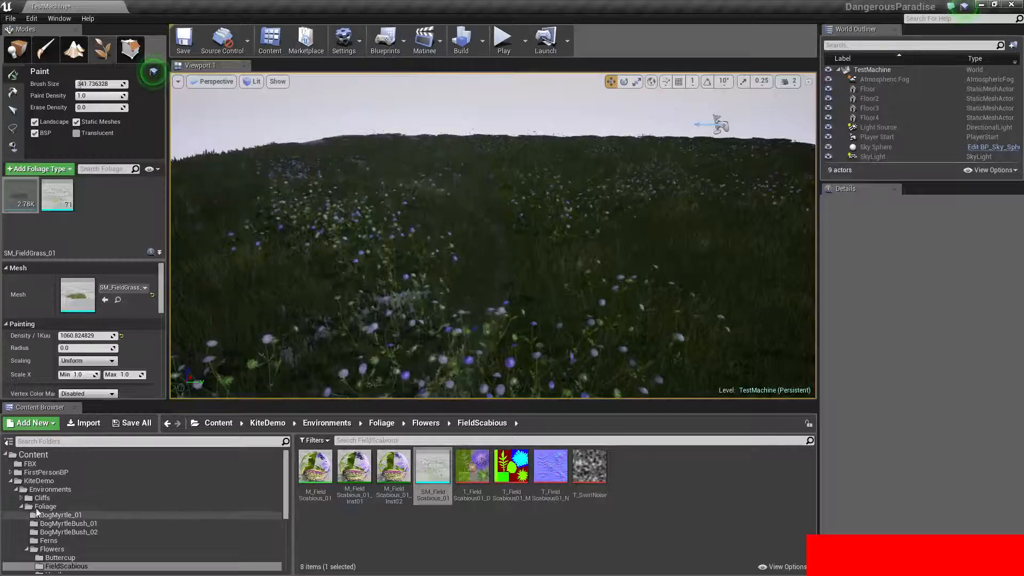
{"action": "left_click", "coordinate": [48, 549]}
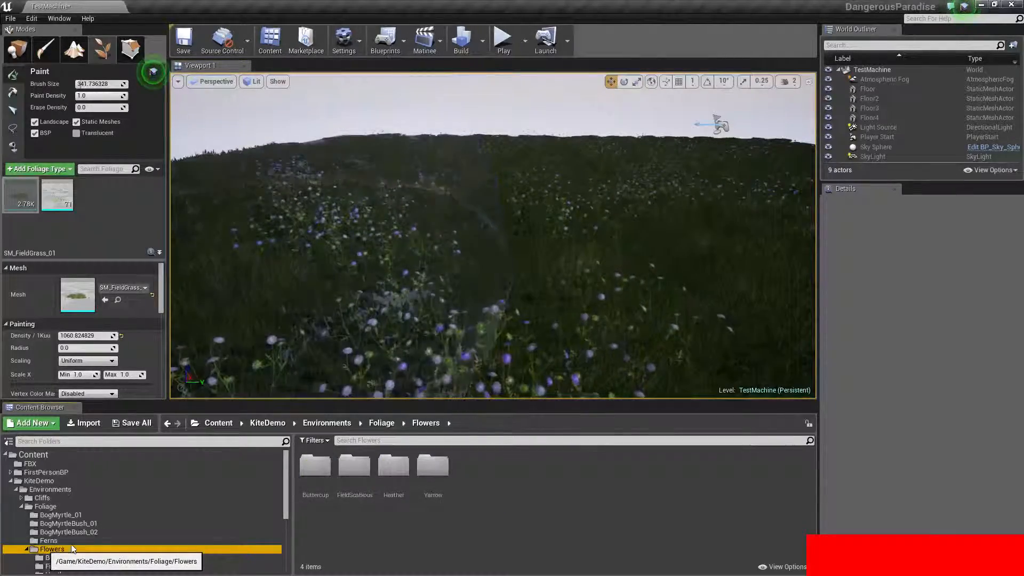
{"action": "double_click", "coordinate": [394, 468]}
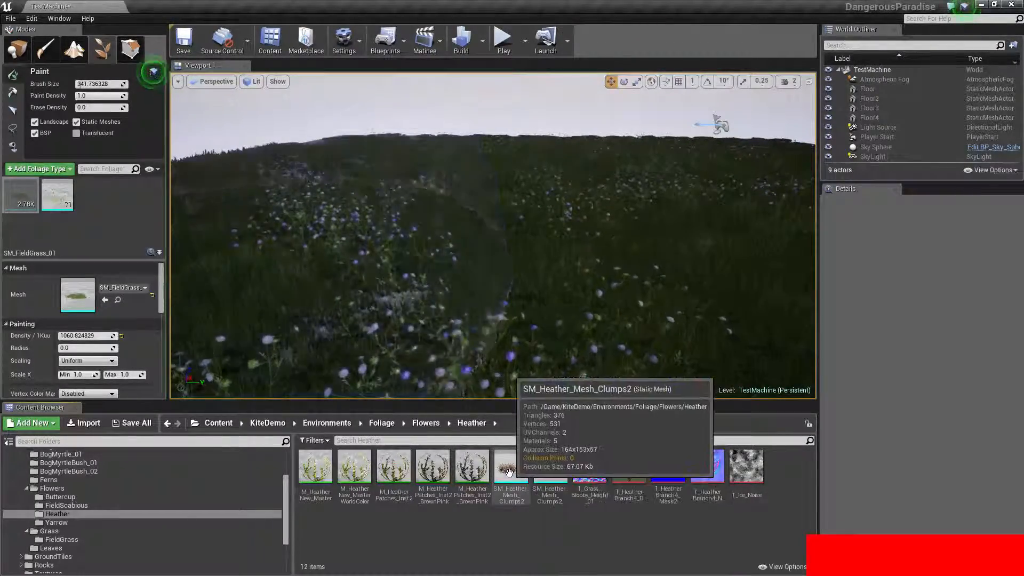
{"action": "left_click_drag", "start_coordinate": [513, 471], "coordinate": [115, 219]}
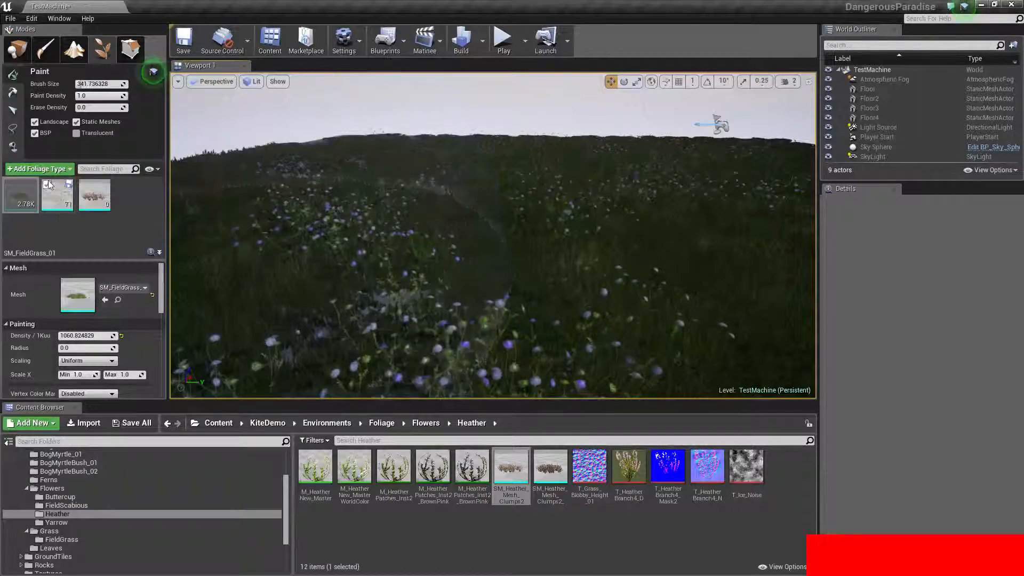
Step: Paint patches of heather clumps across the grass with the other foliage types inactive, and deactivate the heather type when done
{"action": "left_click", "coordinate": [90, 201]}
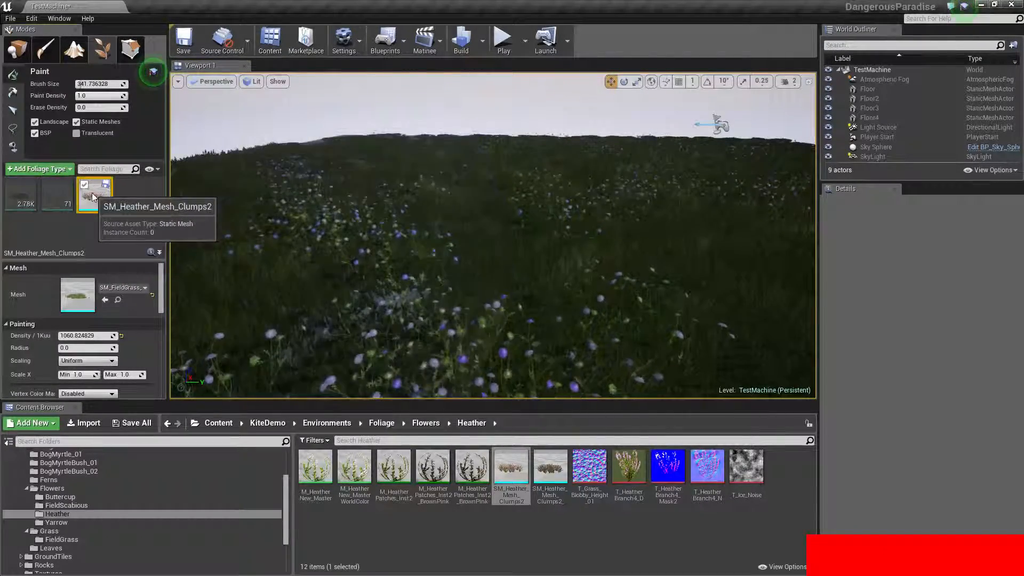
{"action": "mouse_move", "coordinate": [565, 212]}
{"action": "right_mouse_down"}
{"action": "mouse_move", "coordinate": [661, 224]}
{"action": "mouse_move", "coordinate": [677, 207]}
{"action": "mouse_move", "coordinate": [673, 181]}
{"action": "mouse_move", "coordinate": [673, 267]}
{"action": "mouse_move", "coordinate": [653, 214]}
{"action": "right_mouse_up"}
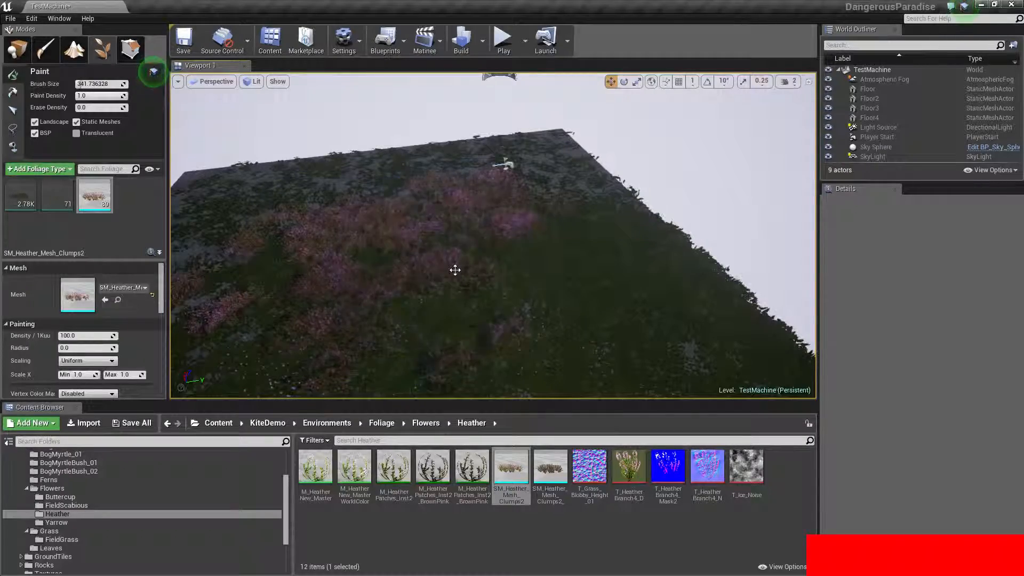
{"action": "mouse_move", "coordinate": [355, 155]}
{"action": "right_mouse_down"}
{"action": "mouse_move", "coordinate": [356, 198]}
{"action": "mouse_move", "coordinate": [320, 208]}
{"action": "right_mouse_up"}
{"action": "key", "text": "w"}
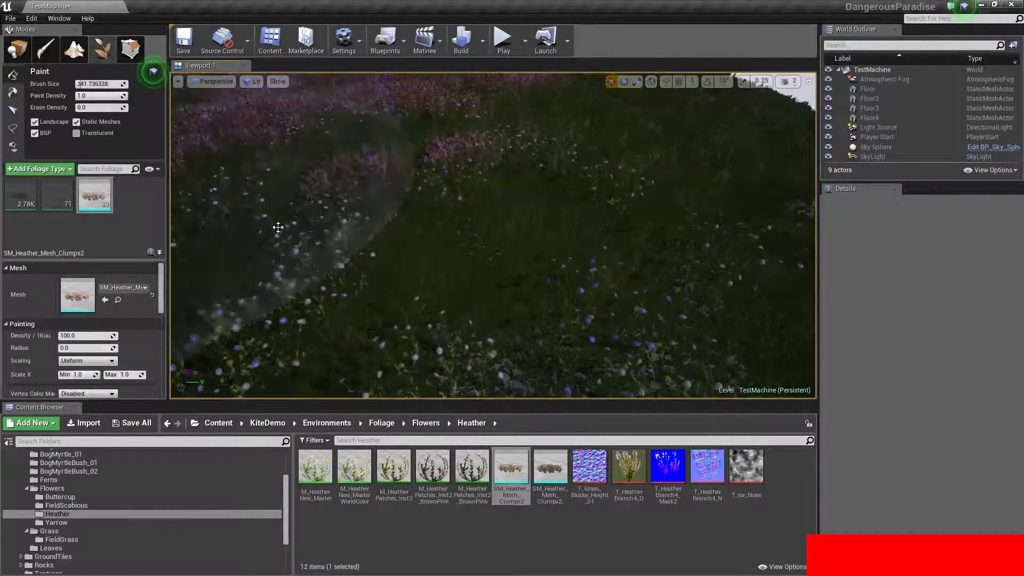
{"action": "right_click_drag", "start_coordinate": [560, 216], "coordinate": [501, 226]}
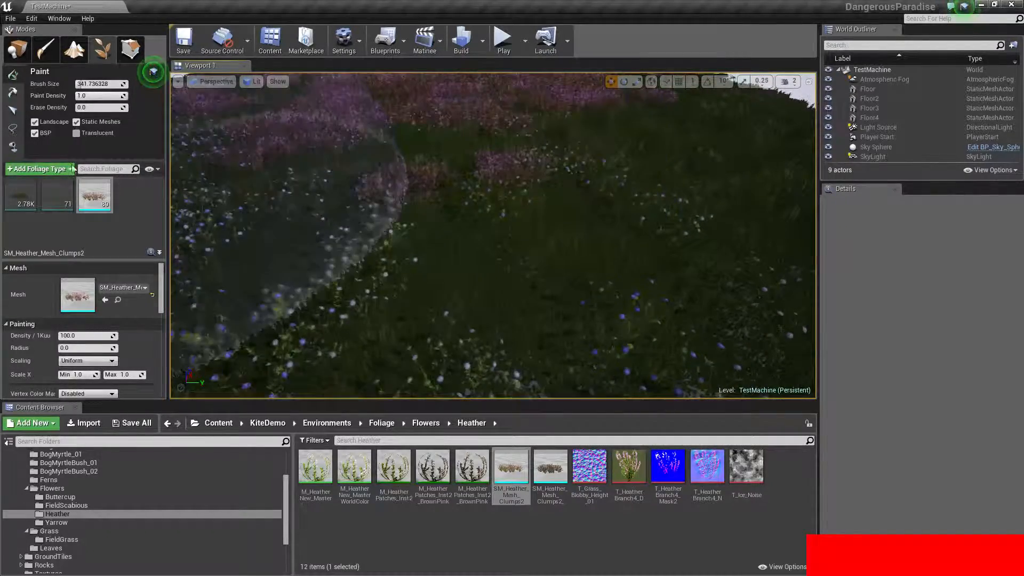
{"action": "left_click", "coordinate": [84, 185]}
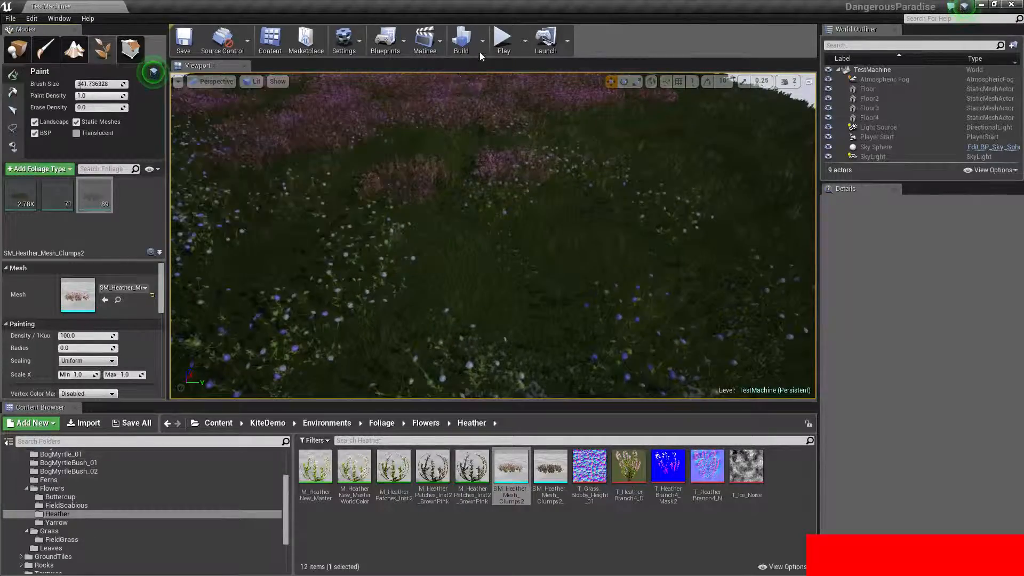
Step: Play-test the level in first person by walking through the heather and grass, and return to editing
{"action": "left_click", "coordinate": [501, 43]}
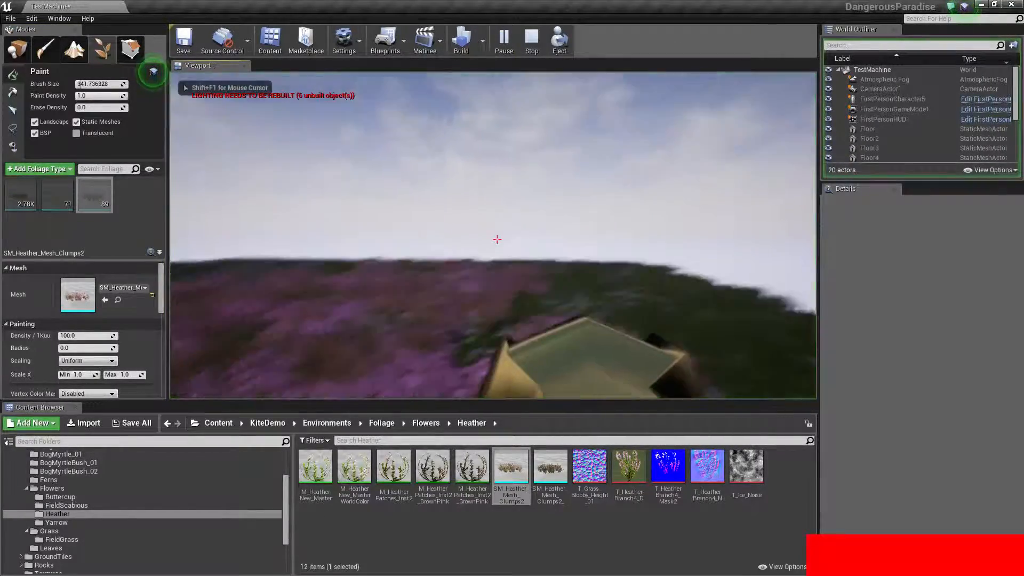
{"action": "key", "text": "w"}
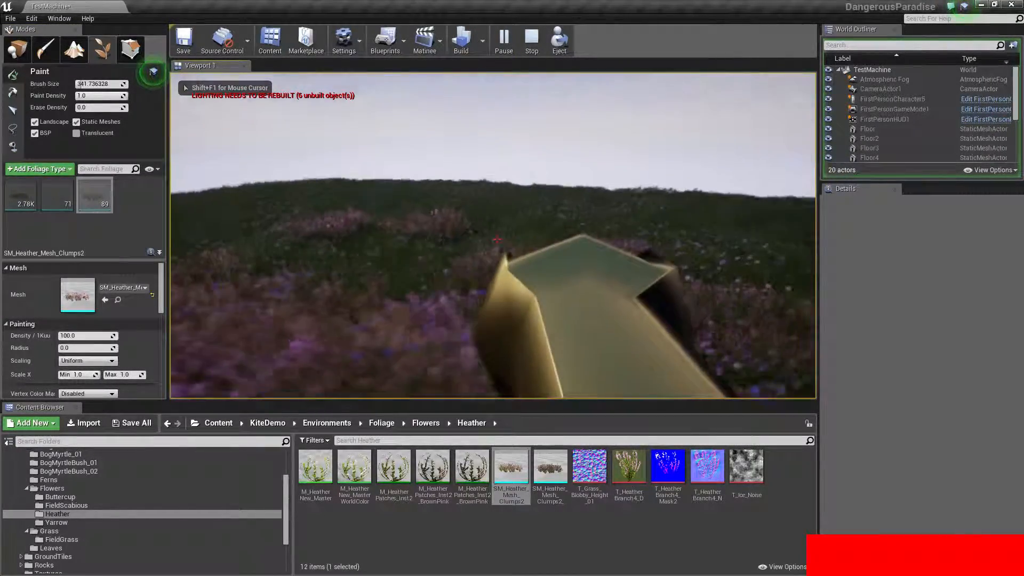
{"action": "key", "text": "w"}
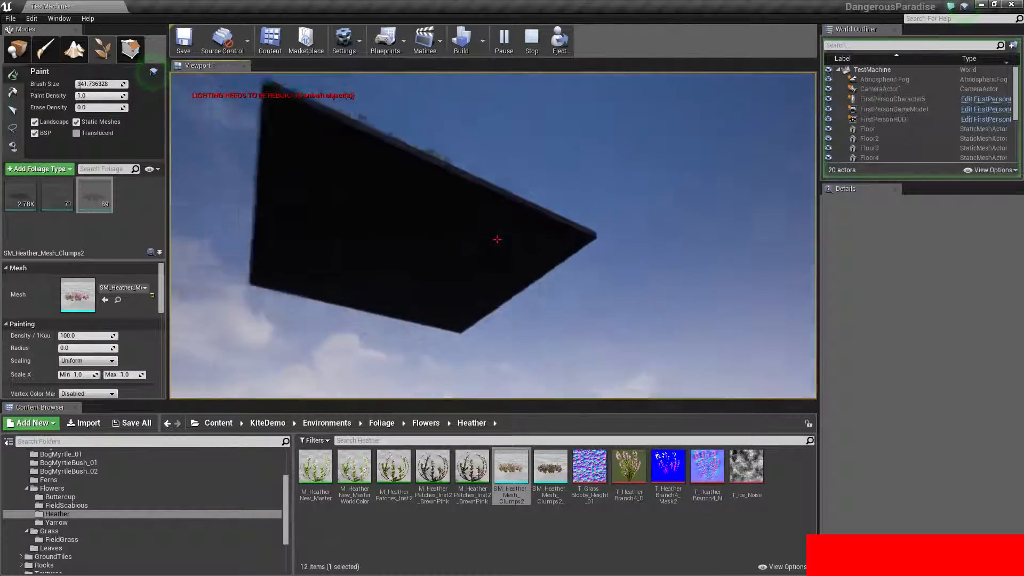
{"action": "key", "text": "Escape"}
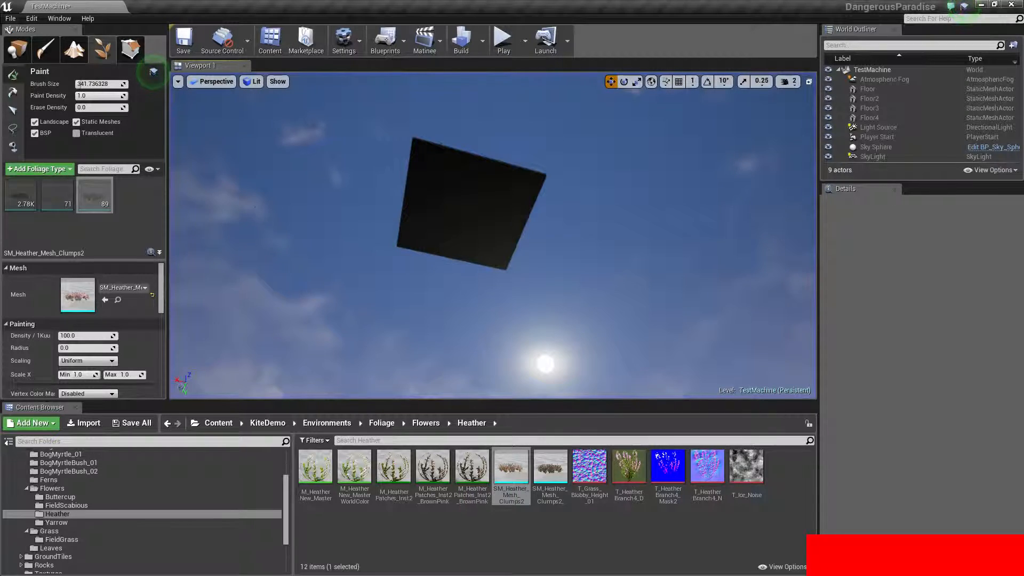
Step: Raise the viewport camera speed to 5 and fly back above the floor to look over the painted heather and flowers
{"action": "key", "text": "e"}
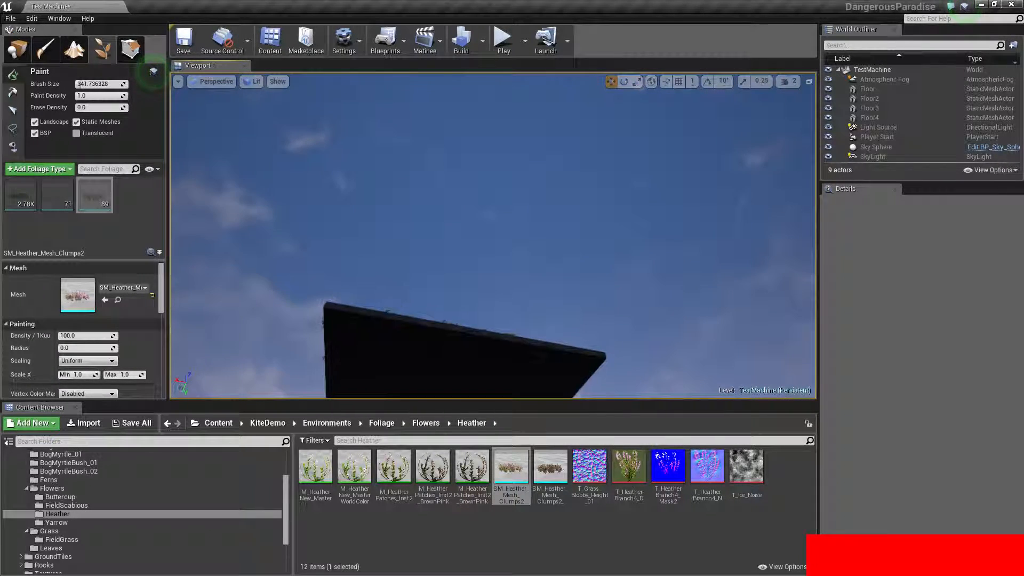
{"action": "right_click_drag", "start_coordinate": [492, 235], "coordinate": [495, 285]}
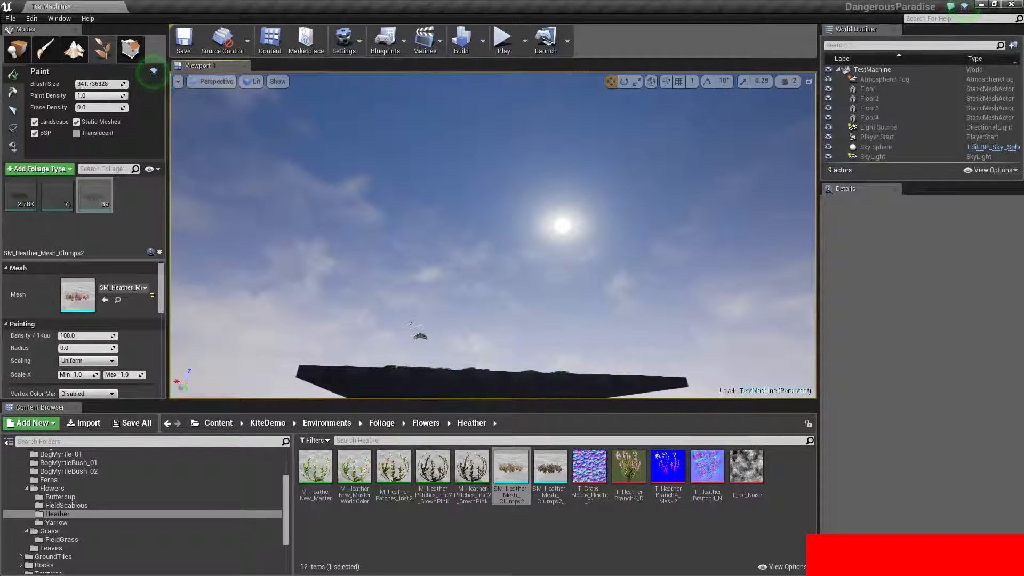
{"action": "left_click", "coordinate": [793, 81]}
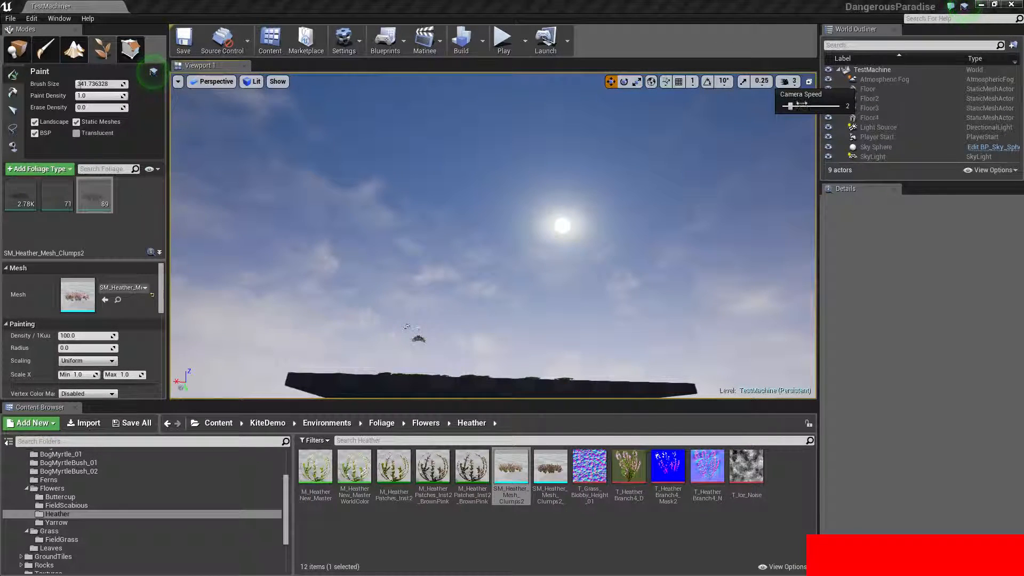
{"action": "left_click_drag", "start_coordinate": [801, 102], "coordinate": [817, 112]}
{"action": "key", "text": "w"}
{"action": "right_click_drag", "start_coordinate": [749, 212], "coordinate": [757, 373]}
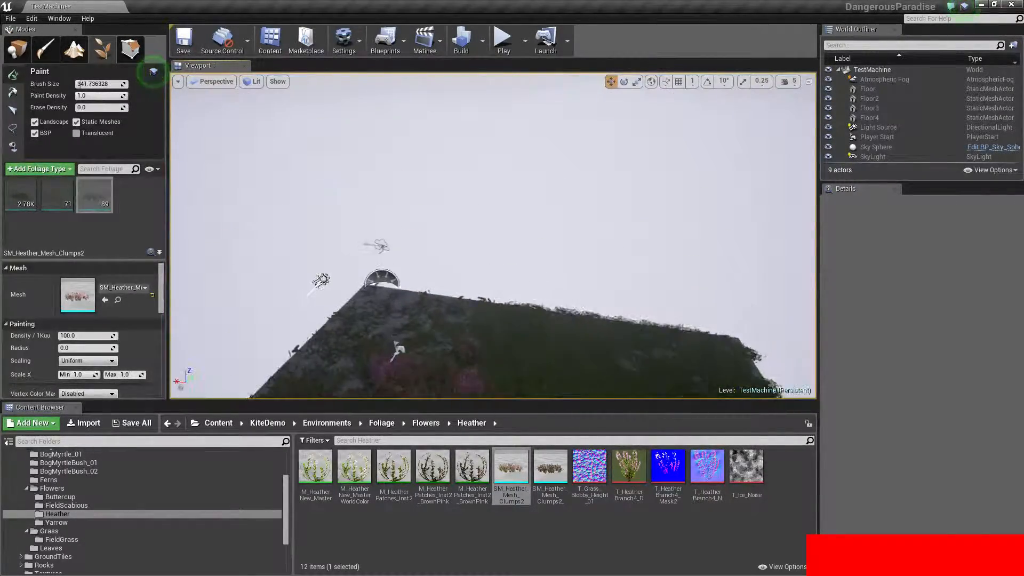
{"action": "key", "text": "w"}
{"action": "right_click_drag", "start_coordinate": [717, 233], "coordinate": [718, 306]}
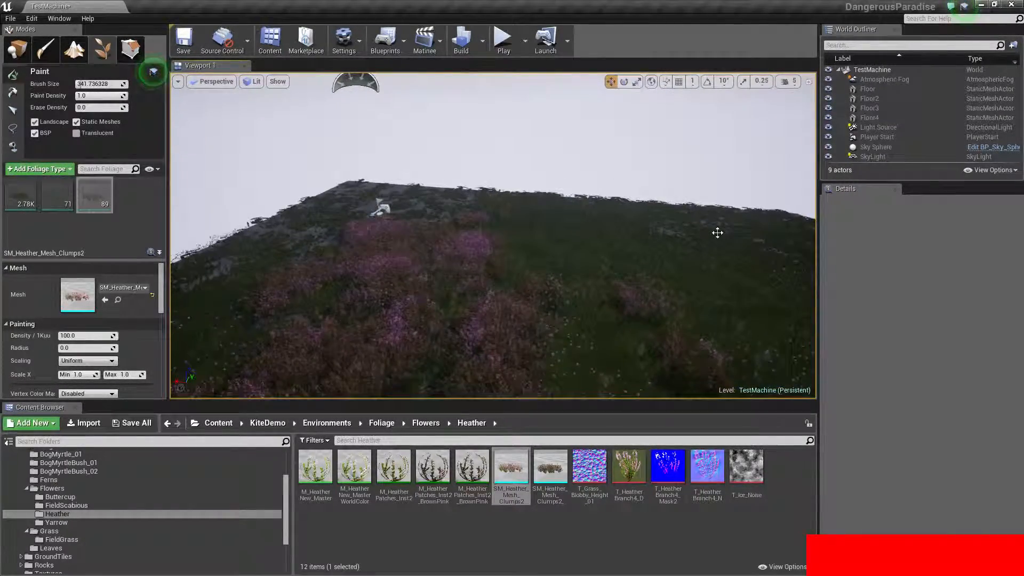
{"action": "right_click_drag", "start_coordinate": [402, 304], "coordinate": [496, 323]}
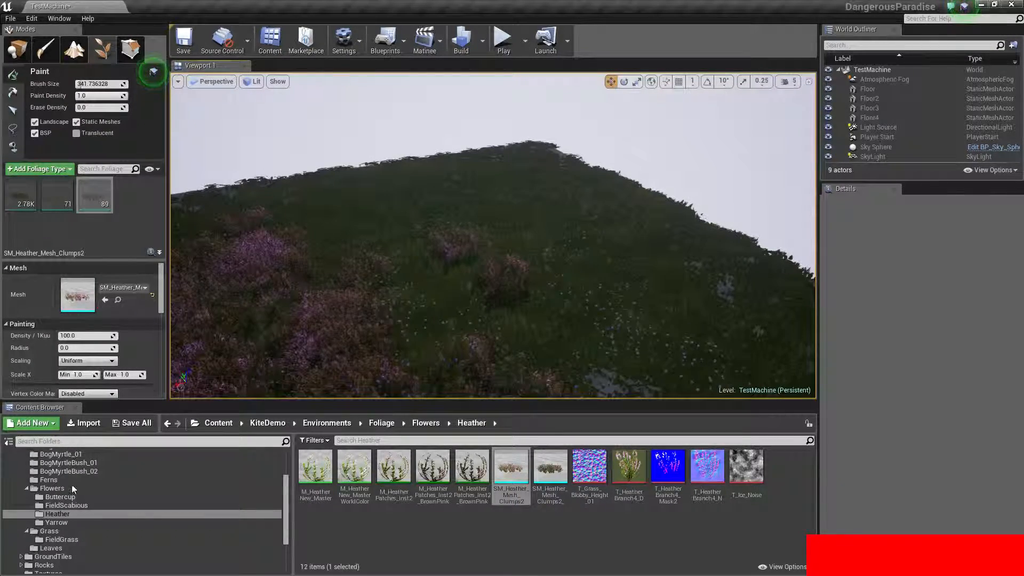
Step: Find LargeVolcanicRock_004 in the Environments/Rocks/Large_Volcanic_Rock_001 folder and add it as a foliage type
{"action": "left_click", "coordinate": [36, 488]}
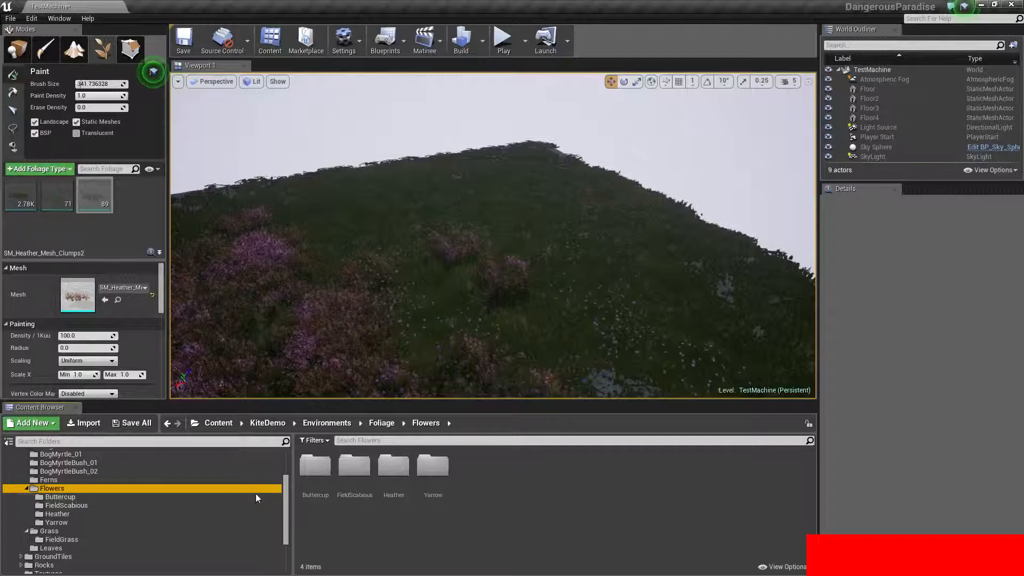
{"action": "scroll", "coordinate": [112, 501], "scroll_direction": "up", "scroll_amount": 3}
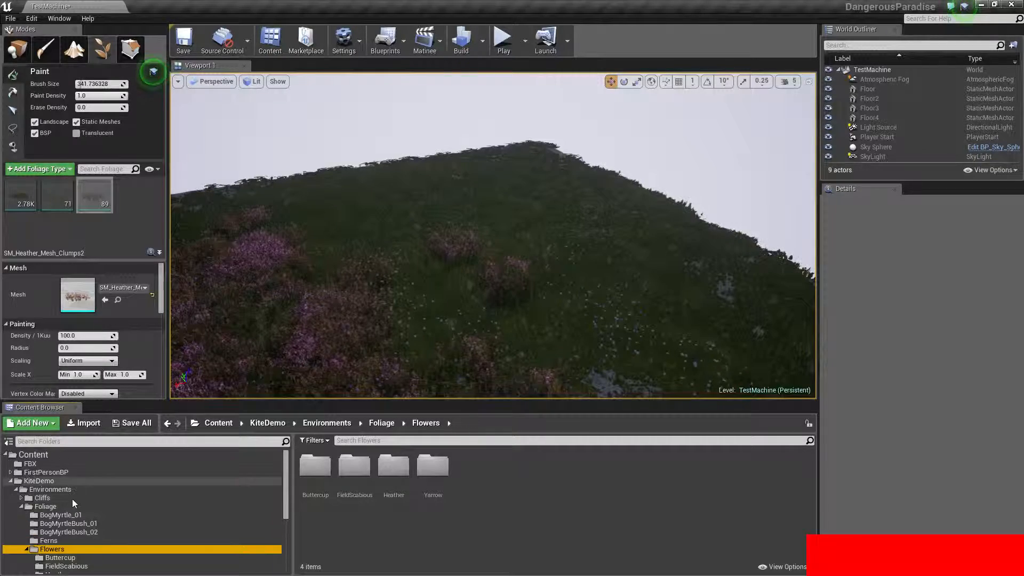
{"action": "left_click", "coordinate": [31, 506]}
{"action": "left_click", "coordinate": [42, 489]}
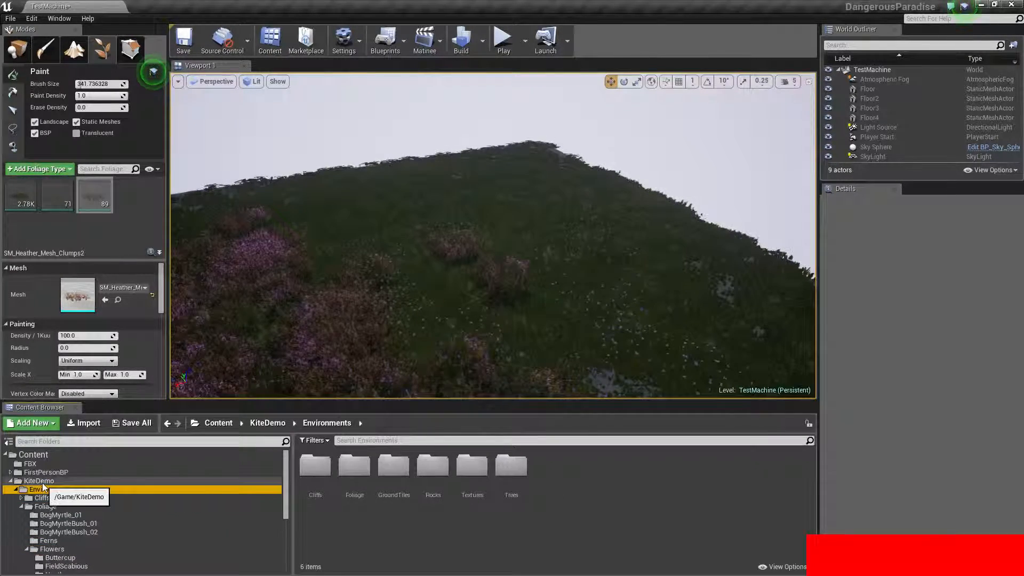
{"action": "left_click", "coordinate": [43, 482]}
{"action": "double_click", "coordinate": [330, 485]}
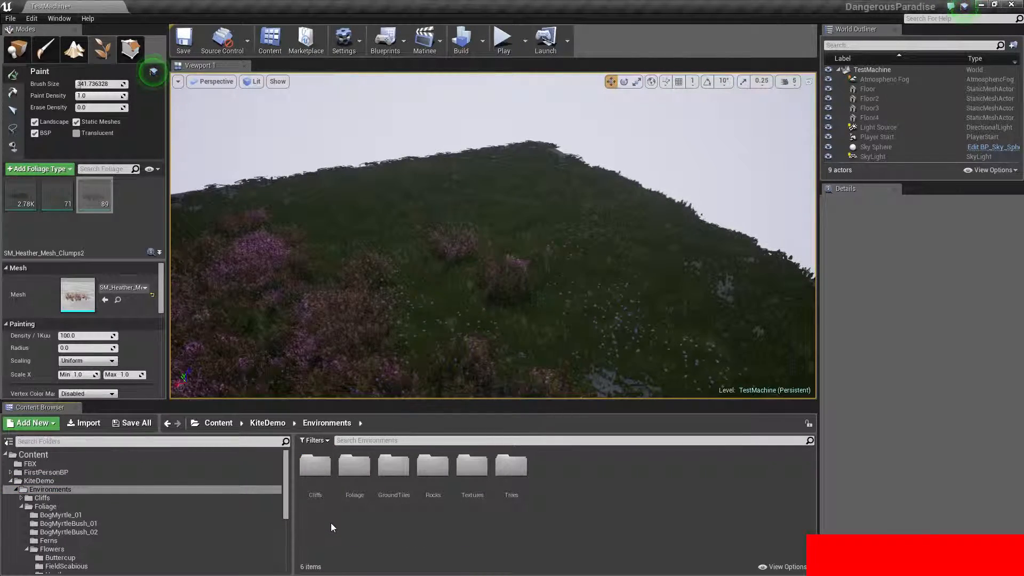
{"action": "double_click", "coordinate": [440, 474]}
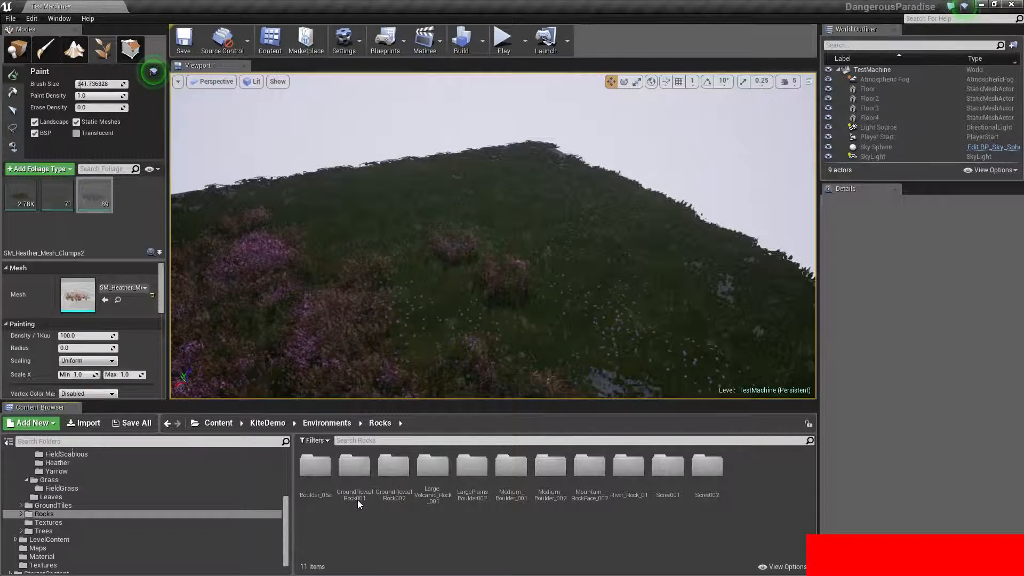
{"action": "double_click", "coordinate": [359, 464]}
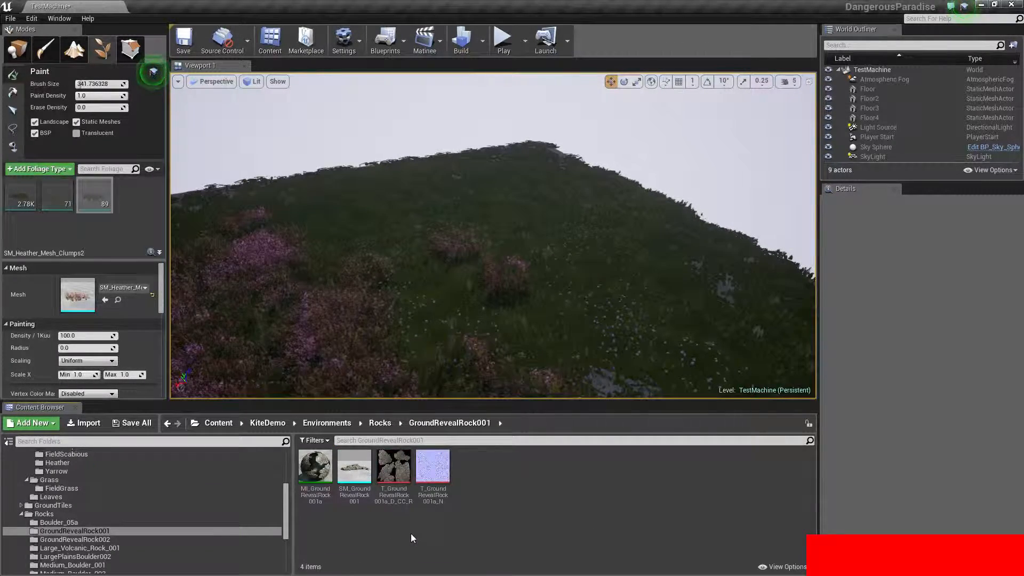
{"action": "left_click", "coordinate": [380, 422]}
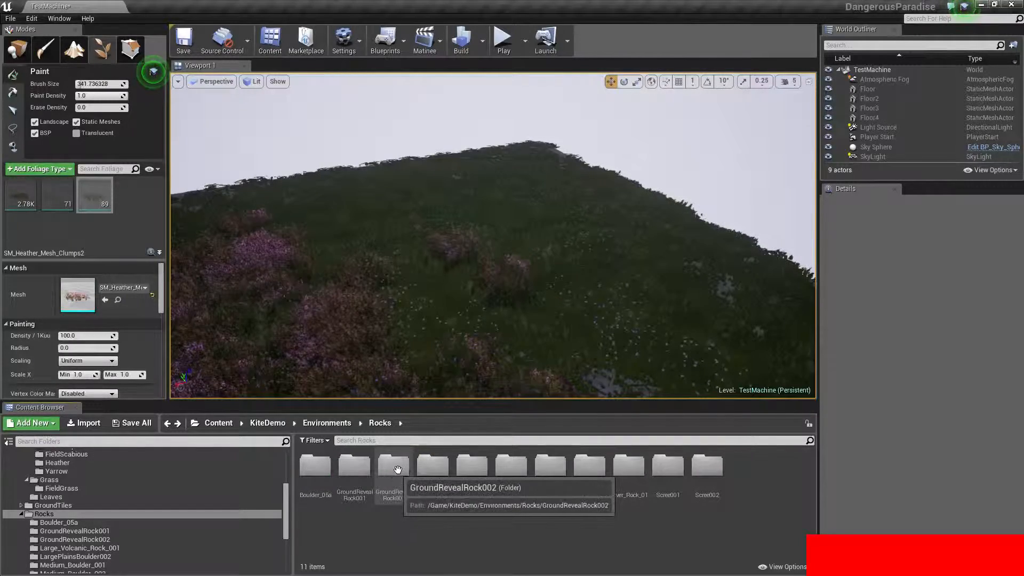
{"action": "double_click", "coordinate": [434, 466]}
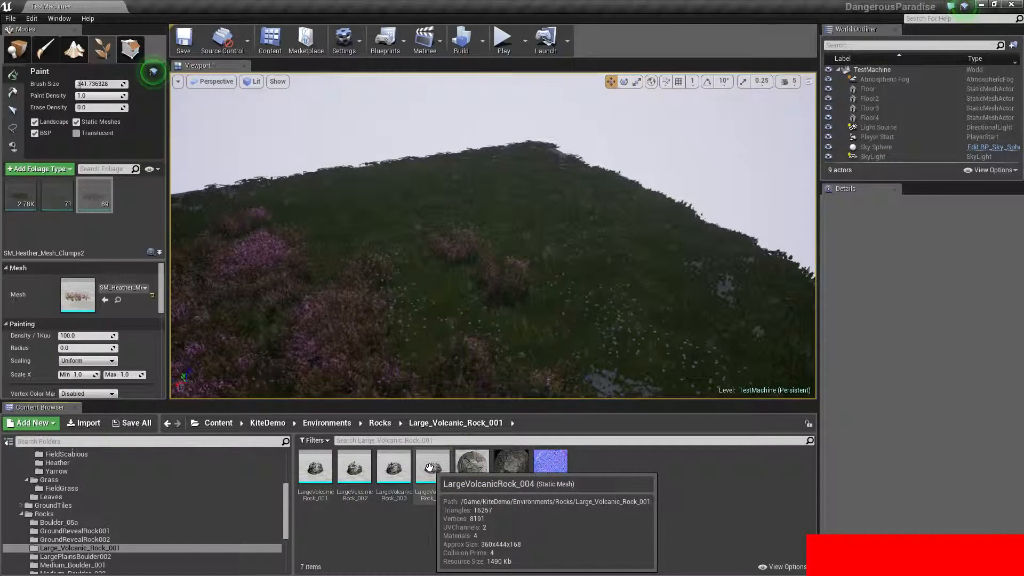
{"action": "left_click_drag", "start_coordinate": [432, 467], "coordinate": [127, 209]}
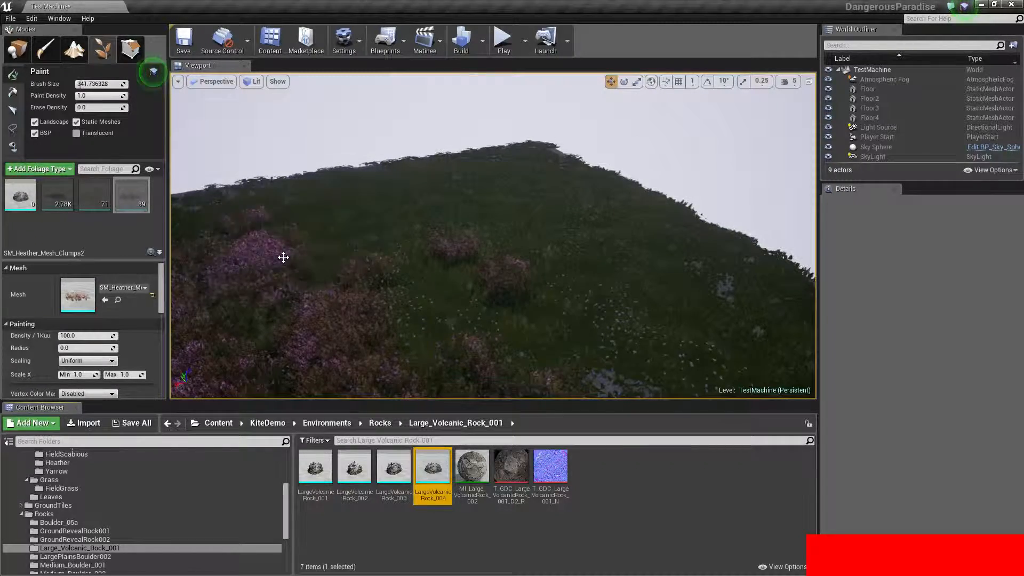
Step: Try painting large volcanic rocks across the whole floor at a density of 100, and undo the painting
{"action": "mouse_move", "coordinate": [512, 181]}
{"action": "right_mouse_down"}
{"action": "mouse_move", "coordinate": [512, 133]}
{"action": "mouse_move", "coordinate": [526, 217]}
{"action": "right_mouse_up"}
{"action": "key", "text": "s"}
{"action": "mouse_move", "coordinate": [526, 217]}
{"action": "left_mouse_down"}
{"action": "mouse_move", "coordinate": [532, 155]}
{"action": "mouse_move", "coordinate": [411, 155]}
{"action": "mouse_move", "coordinate": [432, 197]}
{"action": "mouse_move", "coordinate": [346, 216]}
{"action": "mouse_move", "coordinate": [359, 320]}
{"action": "mouse_move", "coordinate": [640, 256]}
{"action": "mouse_move", "coordinate": [446, 309]}
{"action": "mouse_move", "coordinate": [447, 154]}
{"action": "mouse_move", "coordinate": [573, 167]}
{"action": "mouse_move", "coordinate": [405, 133]}
{"action": "mouse_move", "coordinate": [539, 169]}
{"action": "left_mouse_up"}
{"action": "mouse_move", "coordinate": [539, 169]}
{"action": "right_mouse_down"}
{"action": "mouse_move", "coordinate": [581, 169]}
{"action": "mouse_move", "coordinate": [537, 171]}
{"action": "right_mouse_up"}
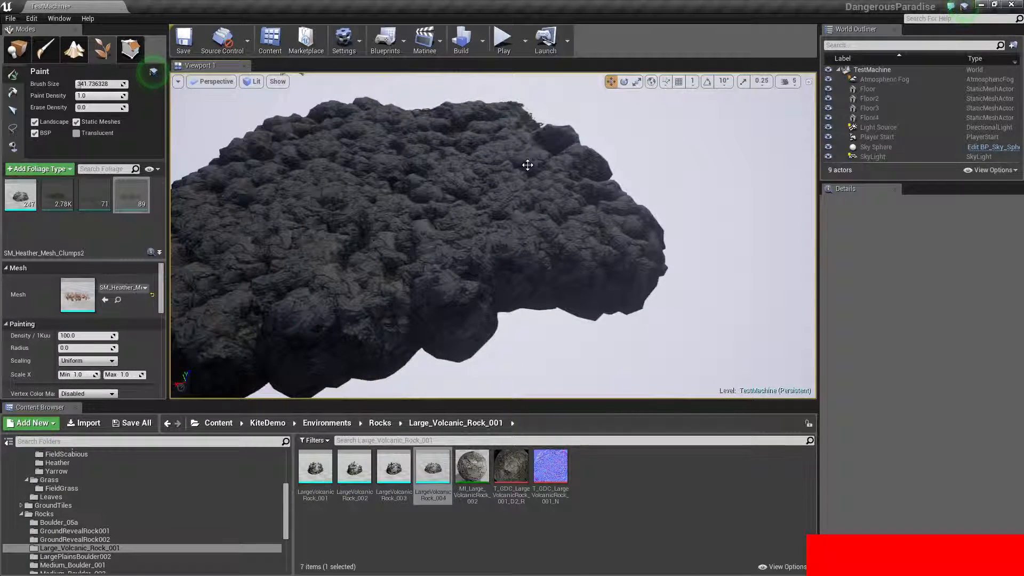
{"action": "key", "text": "ctrl+z"}
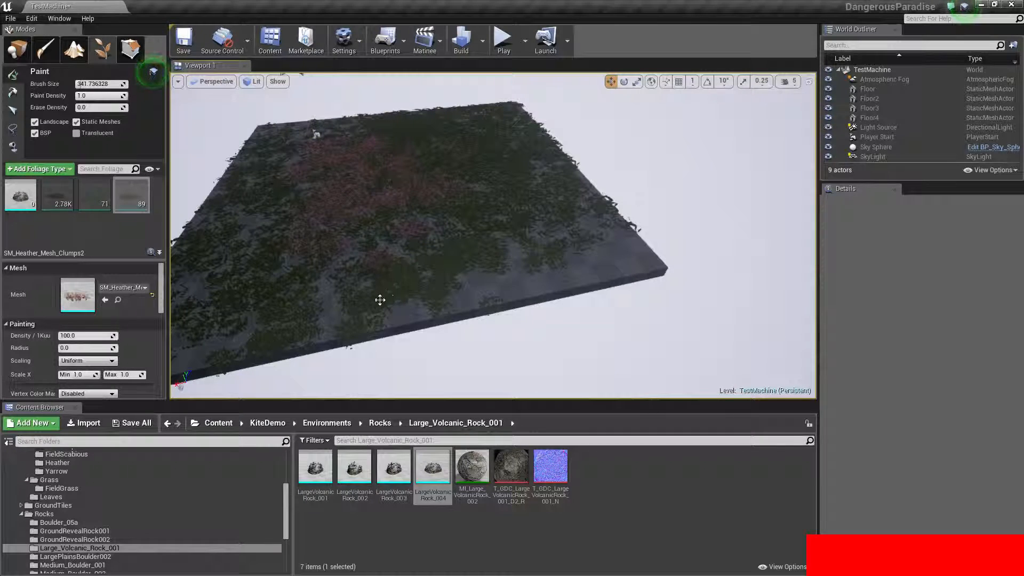
Step: Lower the volcanic rock's painting density to about 7, test it with strokes across the floor, and undo them
{"action": "left_click", "coordinate": [20, 195]}
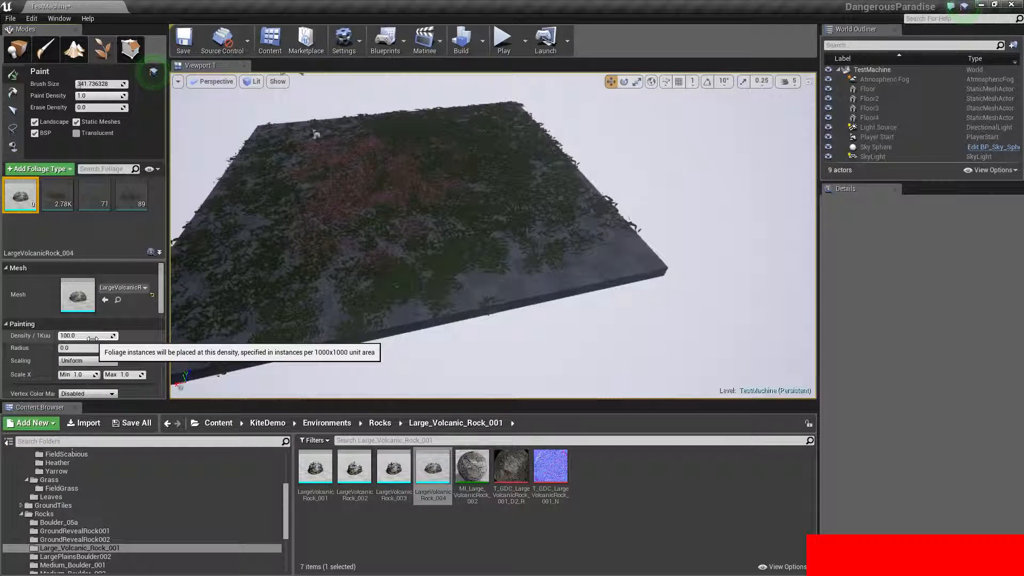
{"action": "left_click_drag", "start_coordinate": [86, 335], "coordinate": [51, 335]}
{"action": "mouse_move", "coordinate": [258, 274]}
{"action": "left_mouse_down"}
{"action": "mouse_move", "coordinate": [385, 249]}
{"action": "mouse_move", "coordinate": [457, 137]}
{"action": "mouse_move", "coordinate": [240, 159]}
{"action": "mouse_move", "coordinate": [453, 236]}
{"action": "mouse_move", "coordinate": [408, 207]}
{"action": "left_mouse_up"}
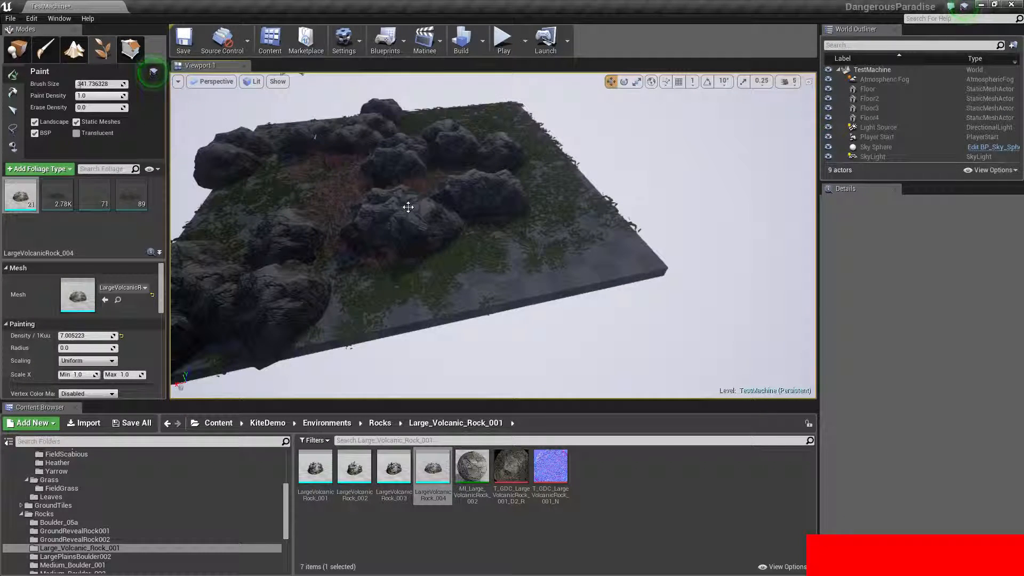
{"action": "key", "text": "ctrl+z"}
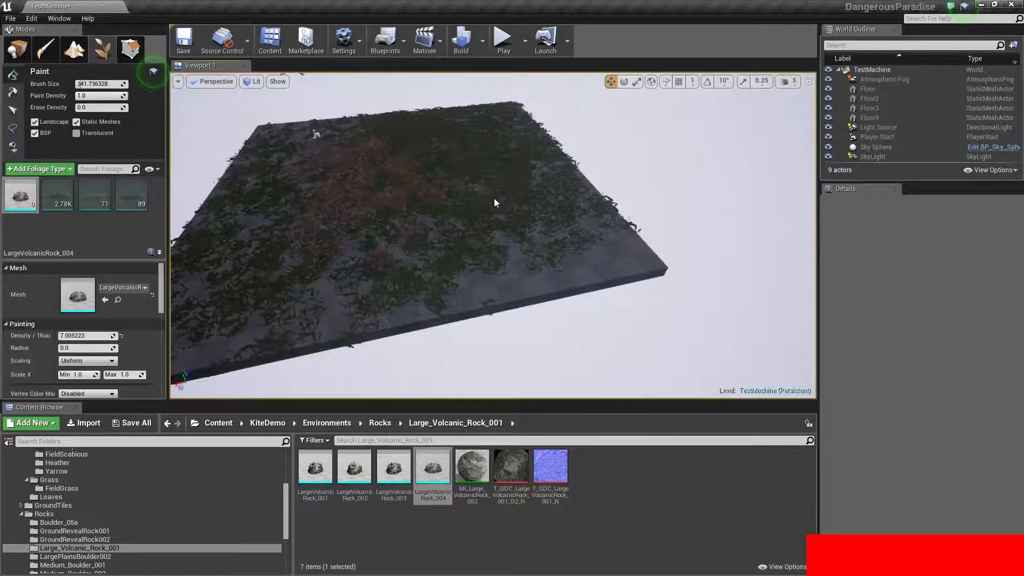
Step: Paint a row of volcanic rocks along one outer edge of the floor
{"action": "right_click_drag", "start_coordinate": [407, 207], "coordinate": [491, 206]}
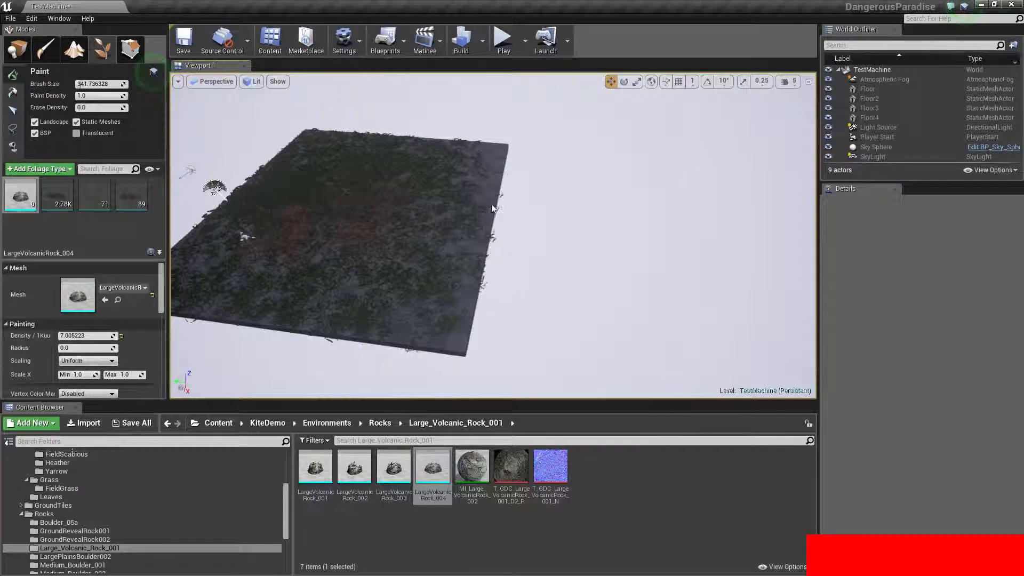
{"action": "mouse_move", "coordinate": [500, 153]}
{"action": "left_mouse_down"}
{"action": "mouse_move", "coordinate": [461, 307]}
{"action": "mouse_move", "coordinate": [424, 357]}
{"action": "mouse_move", "coordinate": [390, 362]}
{"action": "left_mouse_up"}
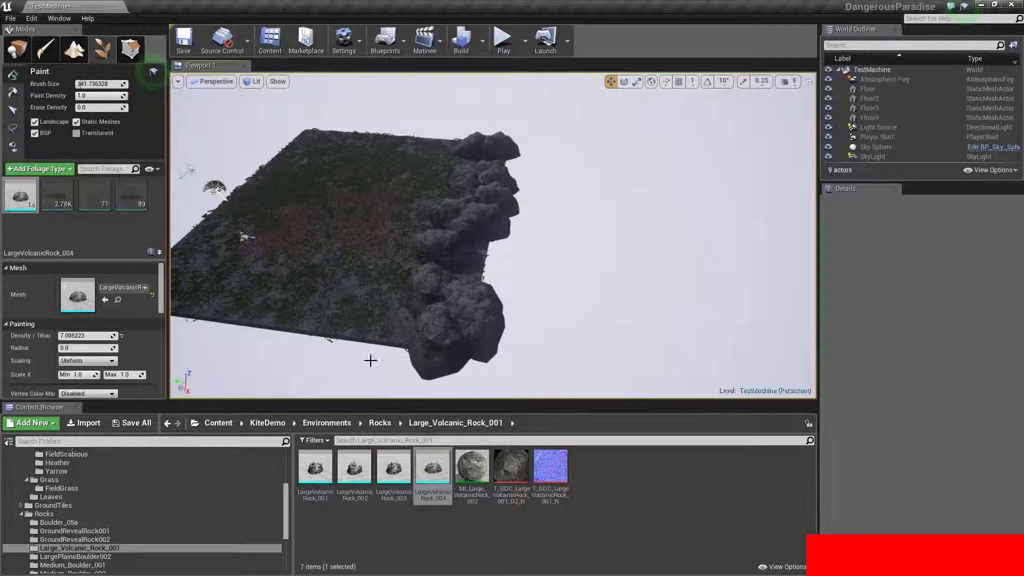
Step: Undo the rock row and repaint volcanic rocks along all the floor's edges at a density of about 58
{"action": "key", "text": "ctrl+z"}
{"action": "left_click_drag", "start_coordinate": [72, 335], "coordinate": [111, 335]}
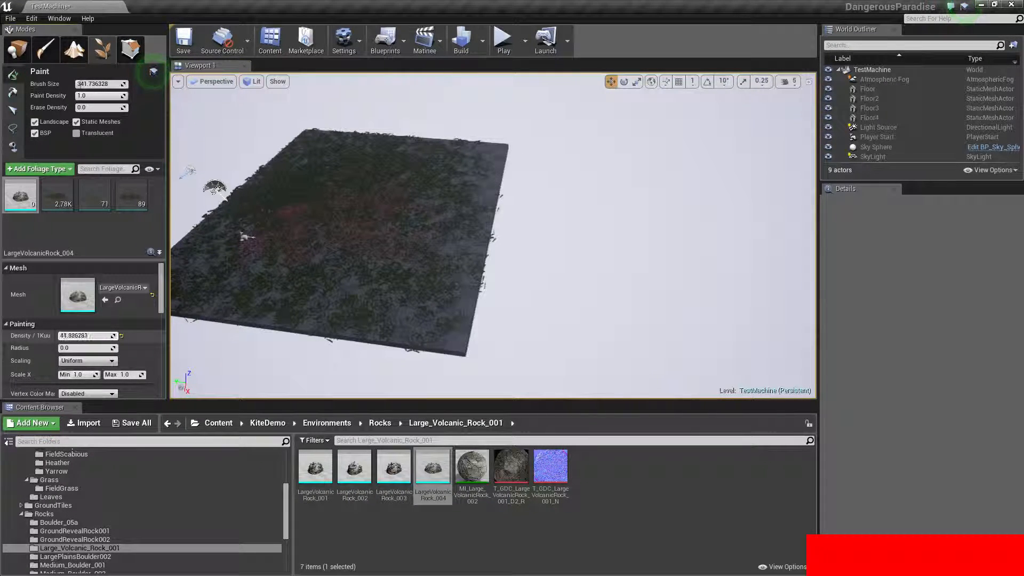
{"action": "mouse_move", "coordinate": [464, 208]}
{"action": "left_mouse_down"}
{"action": "mouse_move", "coordinate": [487, 148]}
{"action": "mouse_move", "coordinate": [497, 204]}
{"action": "left_mouse_up"}
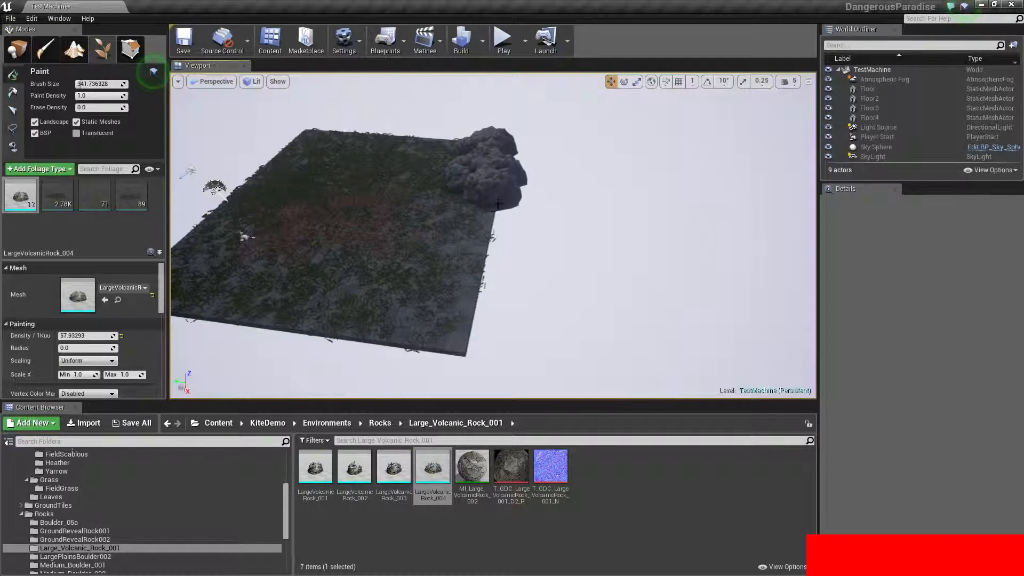
{"action": "mouse_move", "coordinate": [489, 246]}
{"action": "left_mouse_down"}
{"action": "mouse_move", "coordinate": [472, 237]}
{"action": "mouse_move", "coordinate": [427, 320]}
{"action": "mouse_move", "coordinate": [377, 331]}
{"action": "mouse_move", "coordinate": [203, 306]}
{"action": "left_mouse_up"}
{"action": "mouse_move", "coordinate": [289, 282]}
{"action": "left_mouse_down", "text": "alt"}
{"action": "mouse_move", "coordinate": [519, 266]}
{"action": "mouse_move", "coordinate": [186, 304]}
{"action": "mouse_move", "coordinate": [479, 263]}
{"action": "mouse_move", "coordinate": [526, 267]}
{"action": "mouse_move", "coordinate": [347, 295]}
{"action": "left_mouse_up", "text": "alt"}
{"action": "mouse_move", "coordinate": [347, 295]}
{"action": "right_mouse_down"}
{"action": "mouse_move", "coordinate": [341, 213]}
{"action": "mouse_move", "coordinate": [347, 266]}
{"action": "mouse_move", "coordinate": [363, 235]}
{"action": "mouse_move", "coordinate": [389, 267]}
{"action": "mouse_move", "coordinate": [411, 272]}
{"action": "mouse_move", "coordinate": [410, 251]}
{"action": "mouse_move", "coordinate": [413, 283]}
{"action": "mouse_move", "coordinate": [437, 160]}
{"action": "right_mouse_up"}
{"action": "key", "text": "w"}
{"action": "key", "text": "s"}
{"action": "key", "text": "w"}
{"action": "key", "text": "w"}
Step: Play-test the level, walking across the flowers and into the rock border to check its collision, and end the test
{"action": "left_click", "coordinate": [503, 40]}
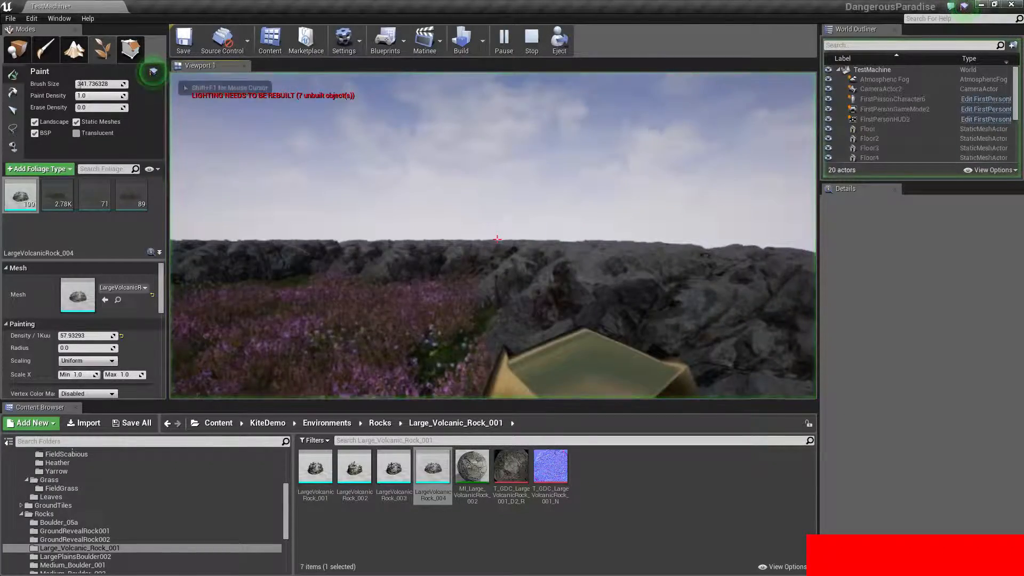
{"action": "key", "text": "w"}
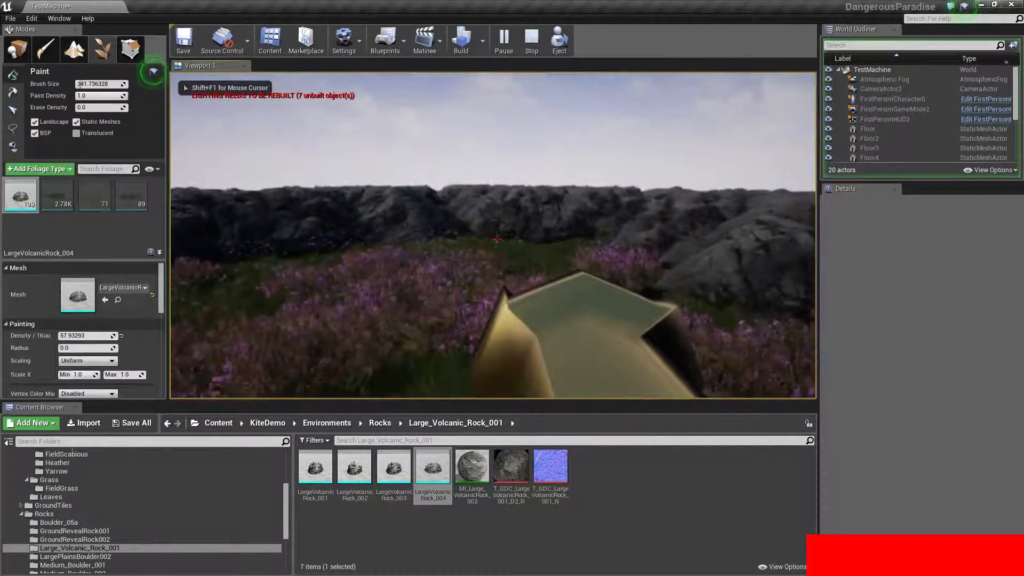
{"action": "key", "text": "w"}
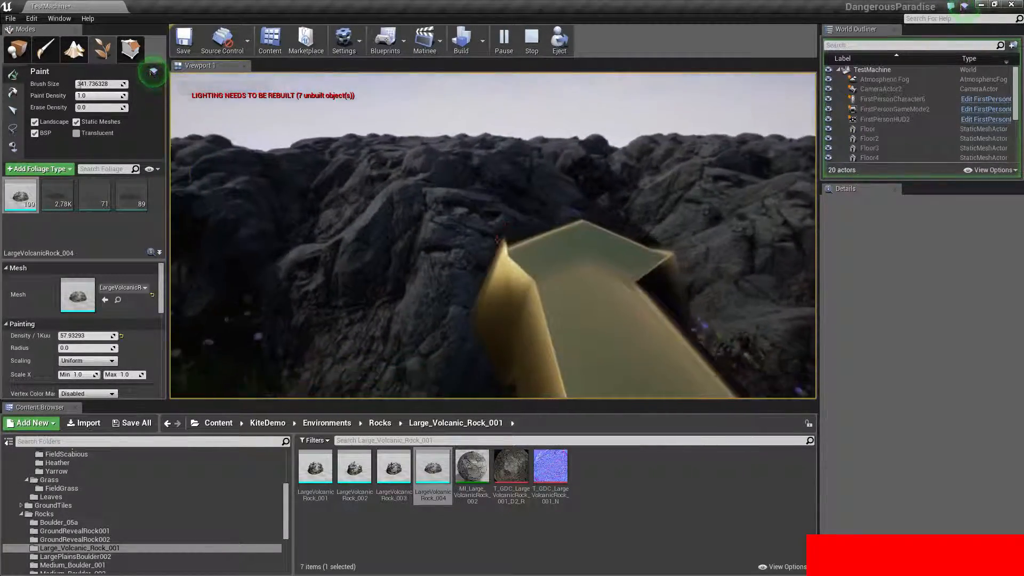
{"action": "key", "text": "w"}
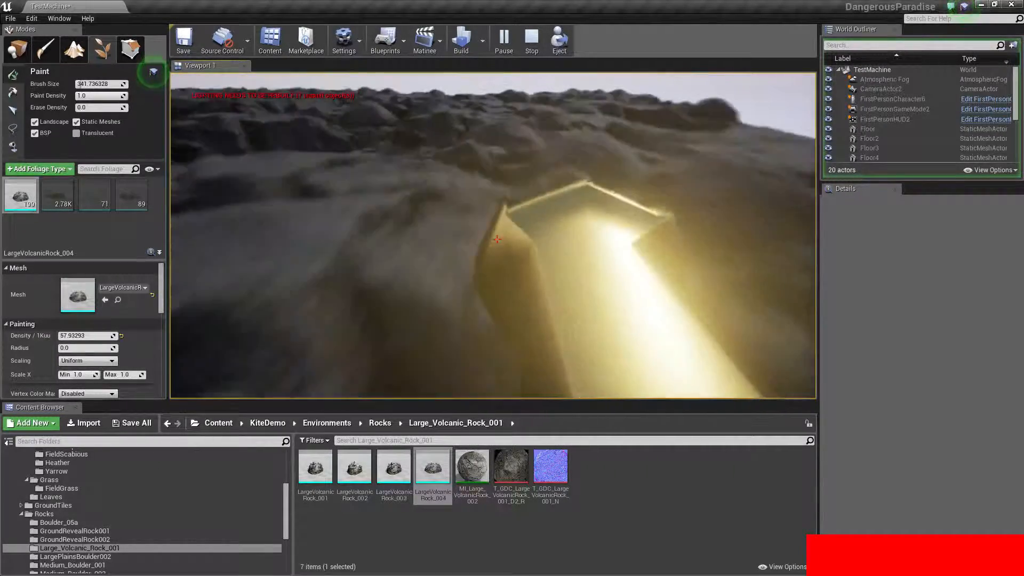
{"action": "key", "text": "w"}
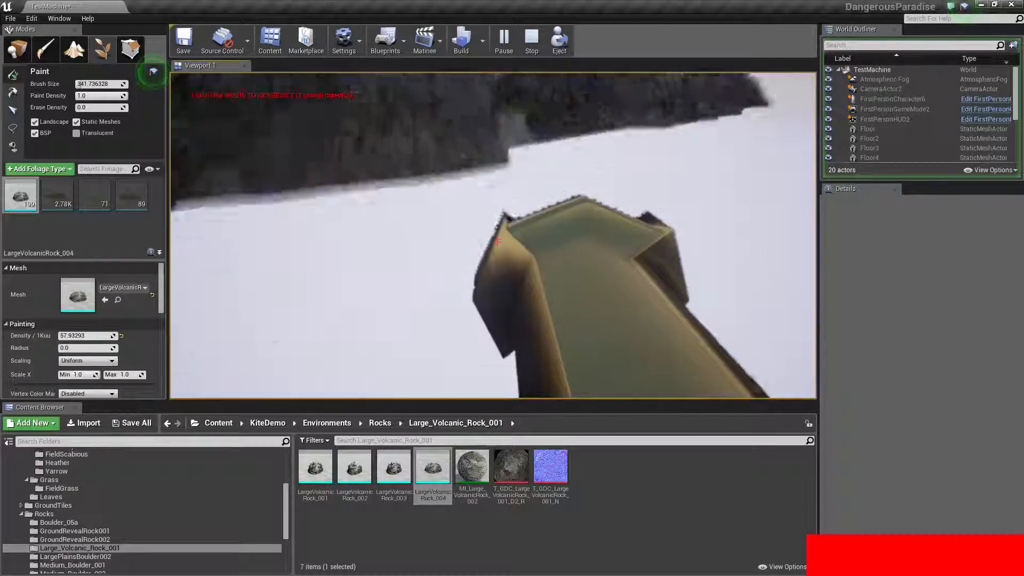
{"action": "key", "text": "Escape"}
Step: Set the collision preset of the LargeVolcanicRock_004 foliage type to BlockAllDynamic
{"action": "right_click_drag", "start_coordinate": [492, 234], "coordinate": [545, 280]}
{"action": "key", "text": "w"}
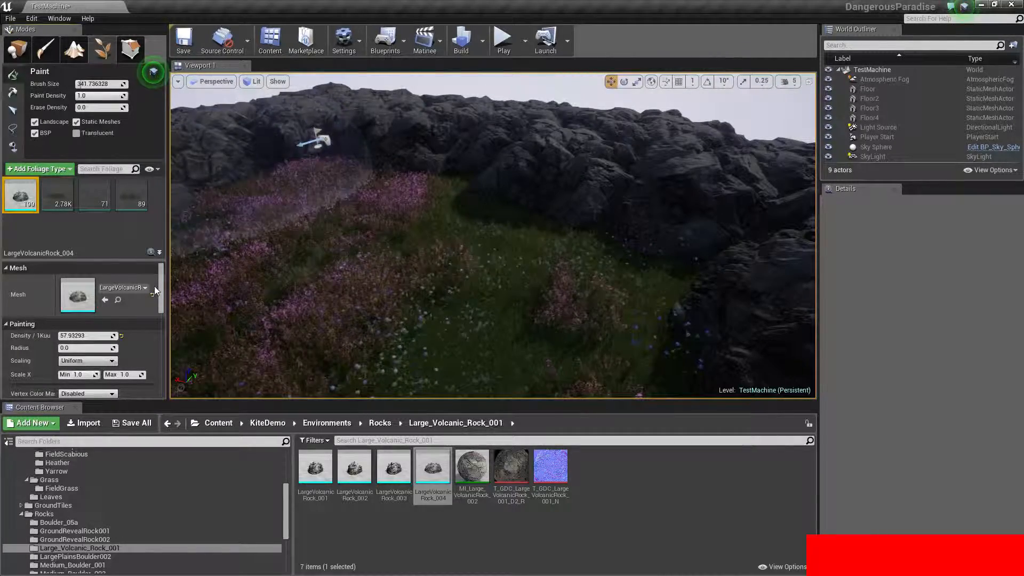
{"action": "scroll", "coordinate": [158, 291], "scroll_direction": "down", "scroll_amount": 3}
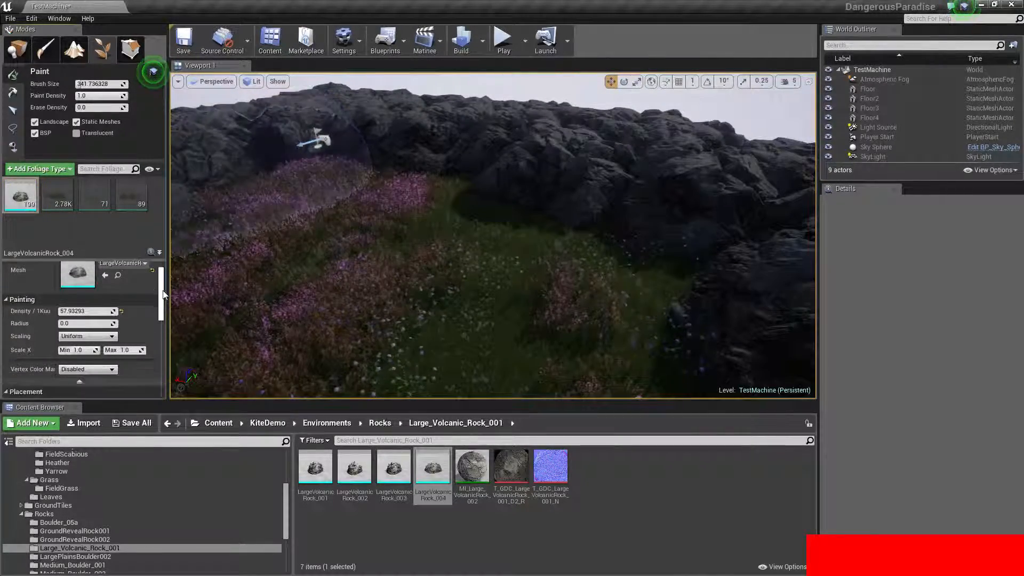
{"action": "scroll", "coordinate": [164, 298], "scroll_direction": "down", "scroll_amount": 5}
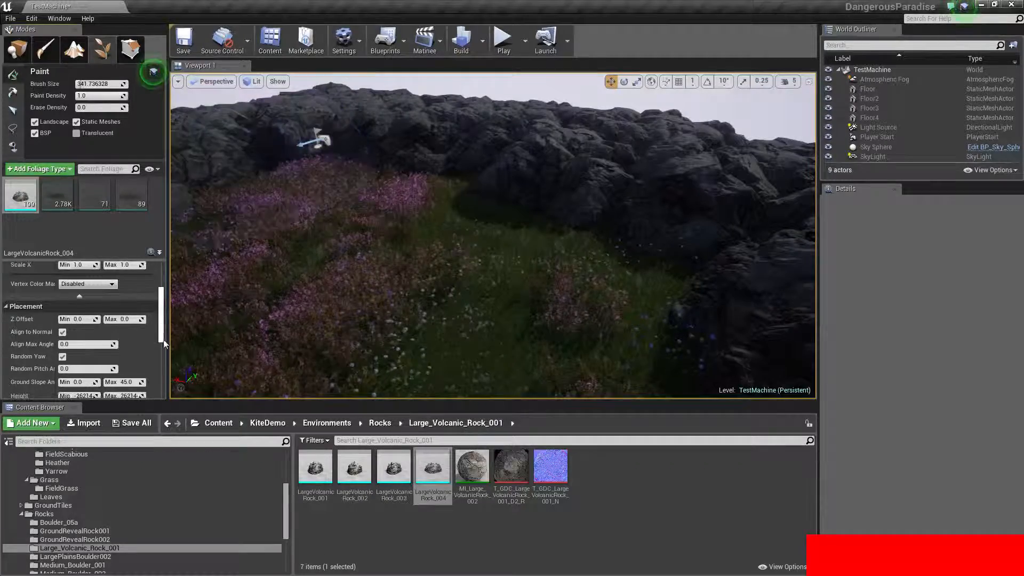
{"action": "scroll", "coordinate": [166, 367], "scroll_direction": "down", "scroll_amount": 2}
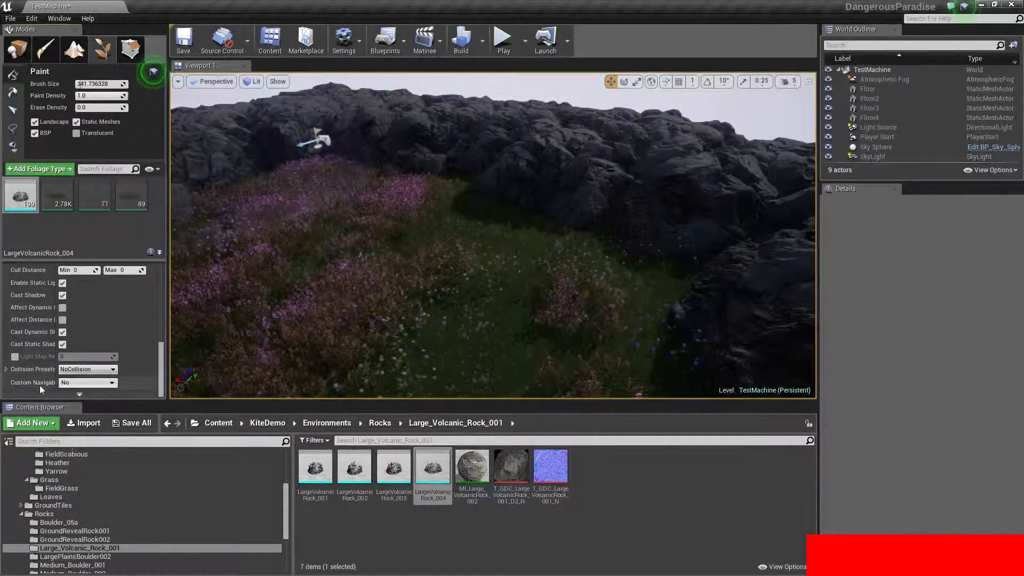
{"action": "left_click", "coordinate": [89, 371]}
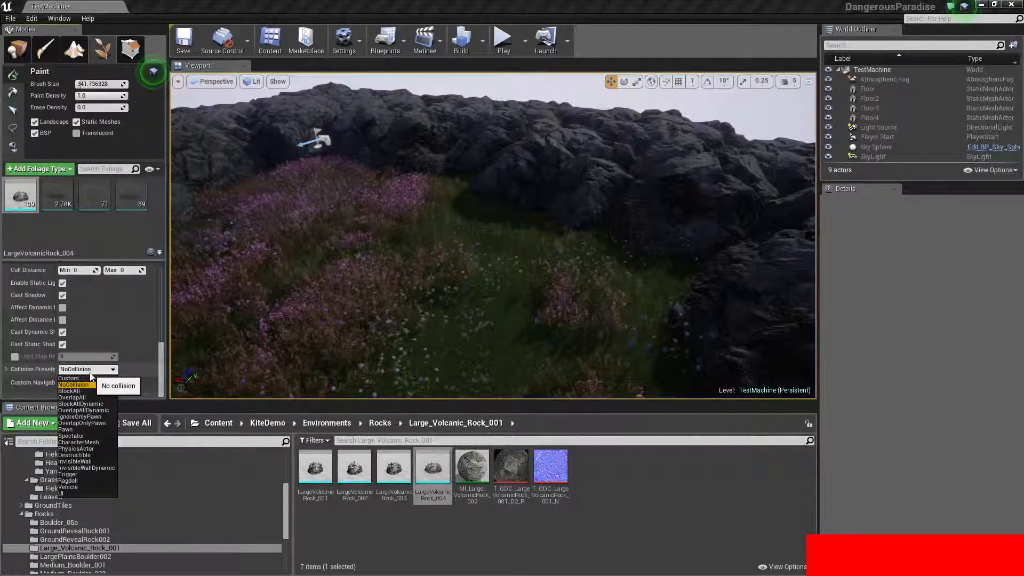
{"action": "left_click", "coordinate": [81, 404]}
Step: Play-test the level again, firing projectiles and walking onto the rock border to check its collision, and end the test
{"action": "right_click_drag", "start_coordinate": [364, 281], "coordinate": [283, 251]}
{"action": "key", "text": "w"}
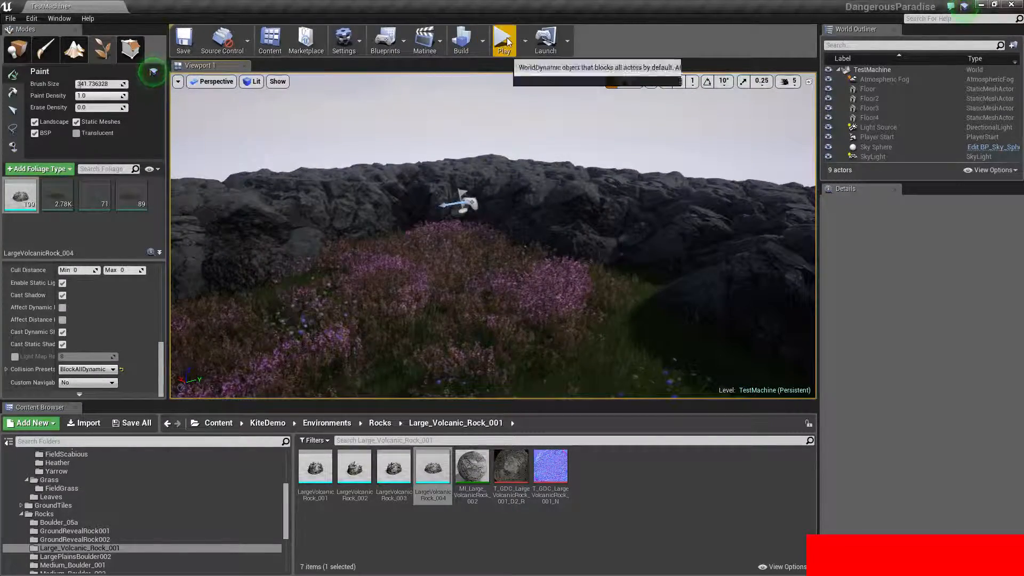
{"action": "left_click", "coordinate": [503, 38]}
{"action": "left_click", "coordinate": [497, 239]}
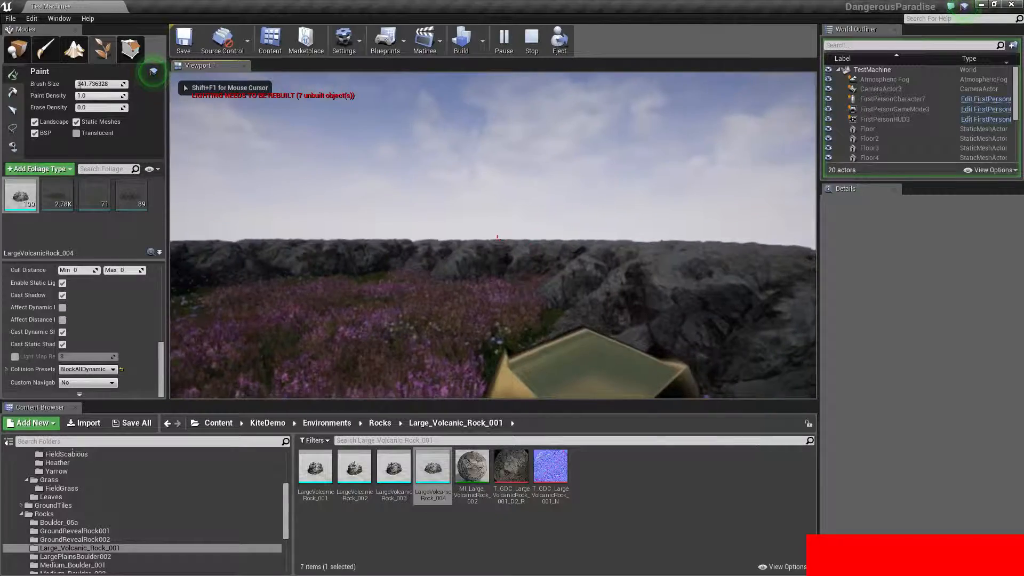
{"action": "left_click", "coordinate": [497, 238]}
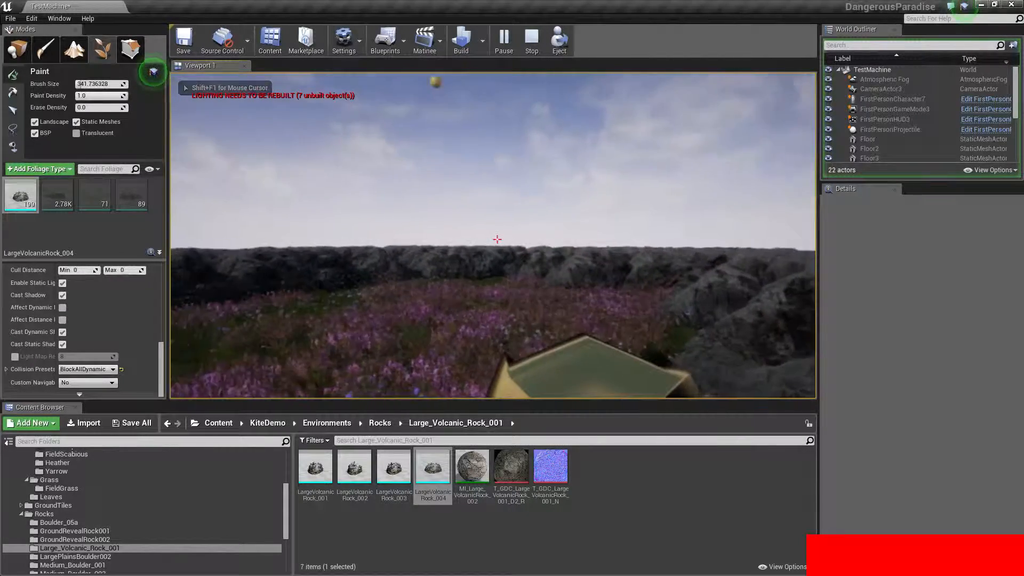
{"action": "left_click", "coordinate": [496, 239]}
{"action": "left_click", "coordinate": [497, 239]}
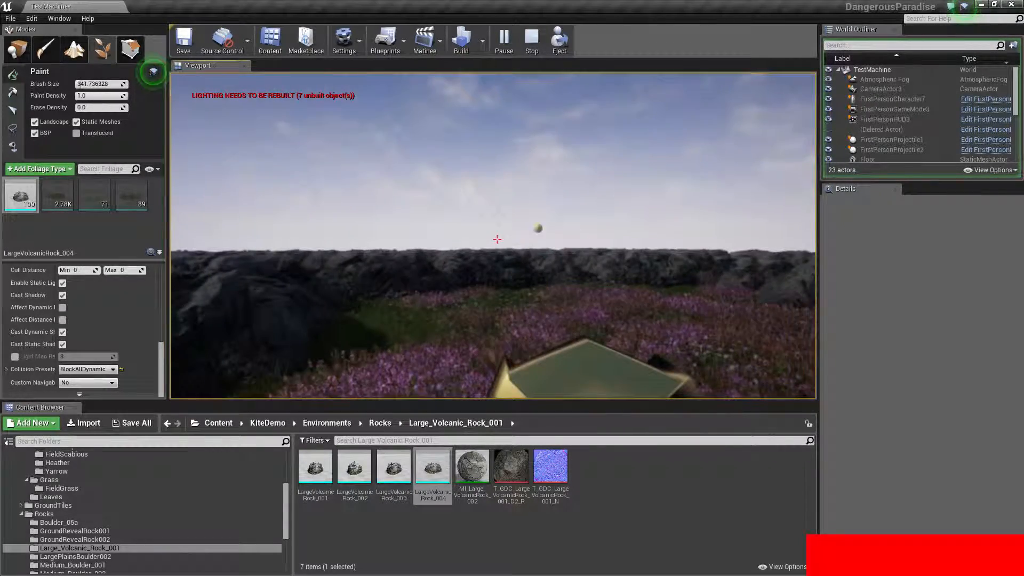
{"action": "key", "text": "w"}
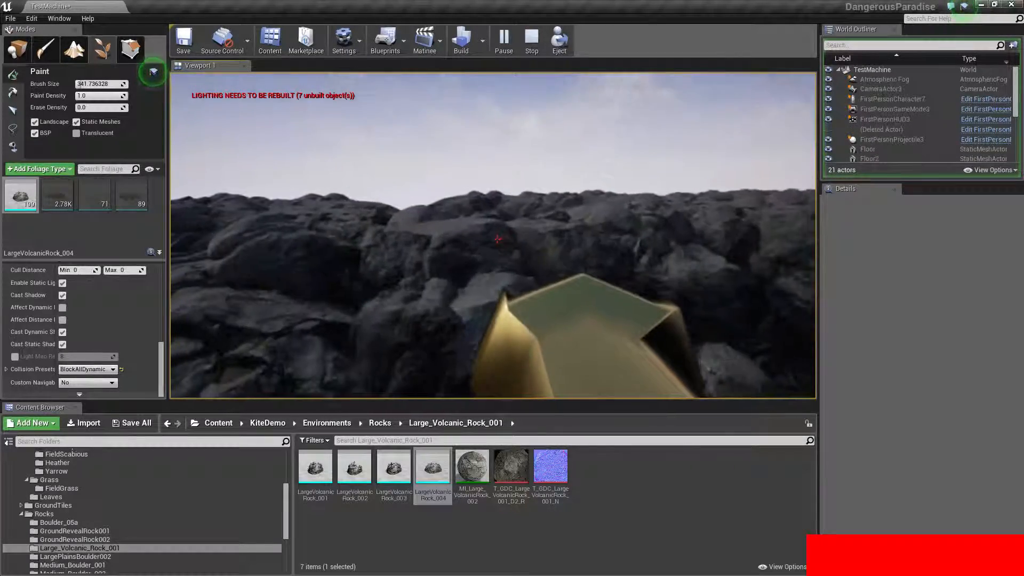
{"action": "key", "text": "w"}
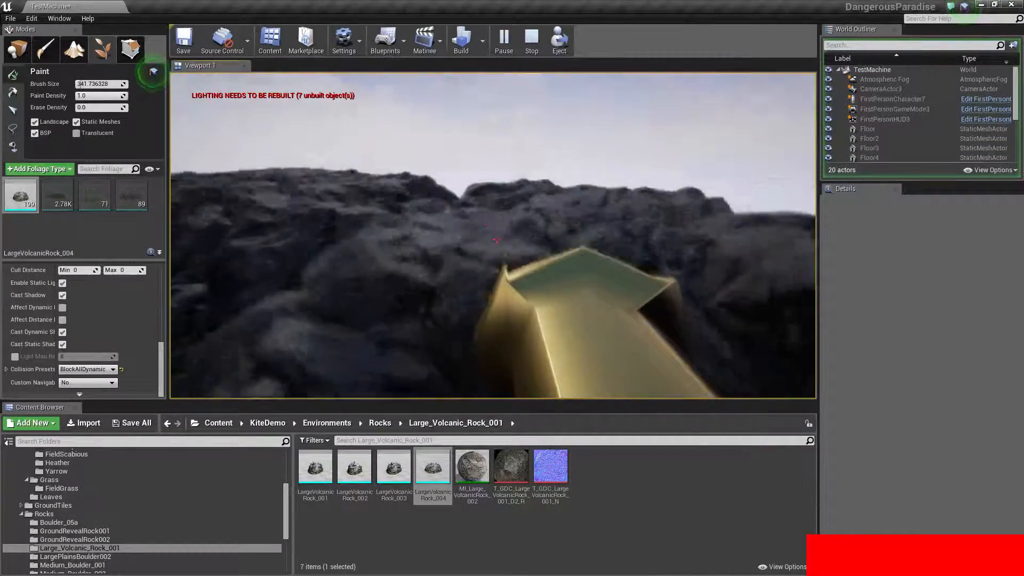
{"action": "key", "text": "w"}
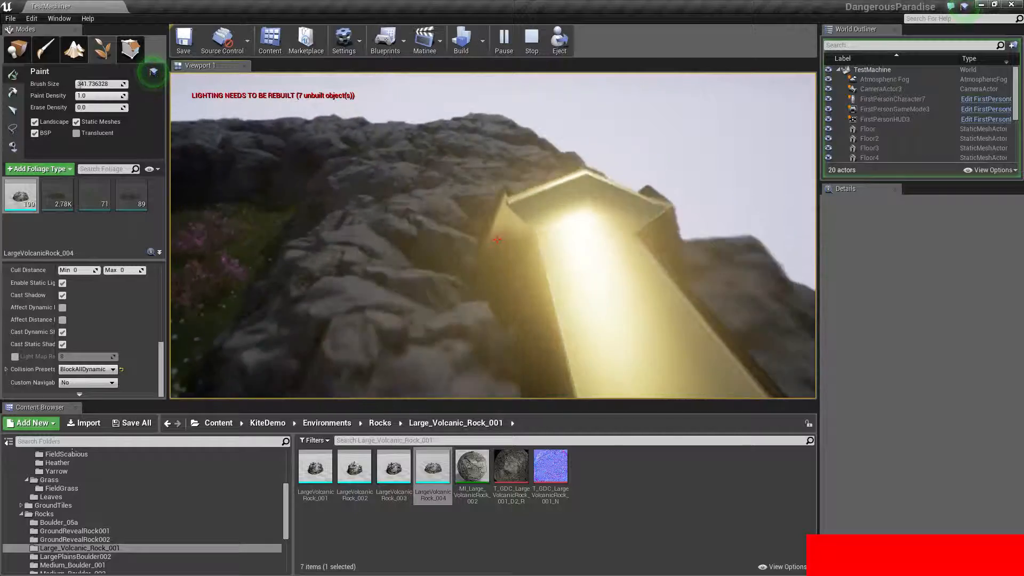
{"action": "key", "text": "w"}
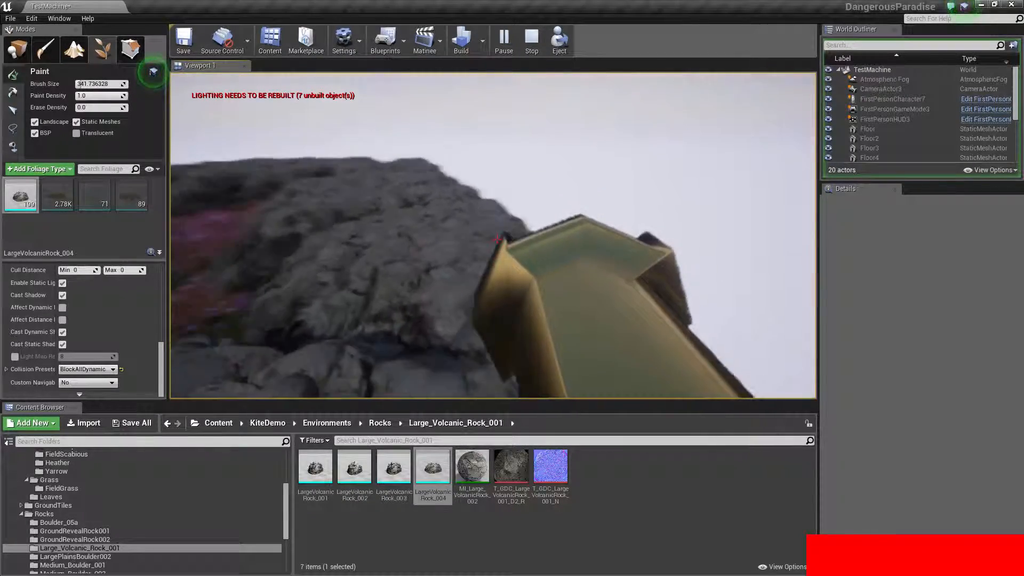
{"action": "key", "text": "w"}
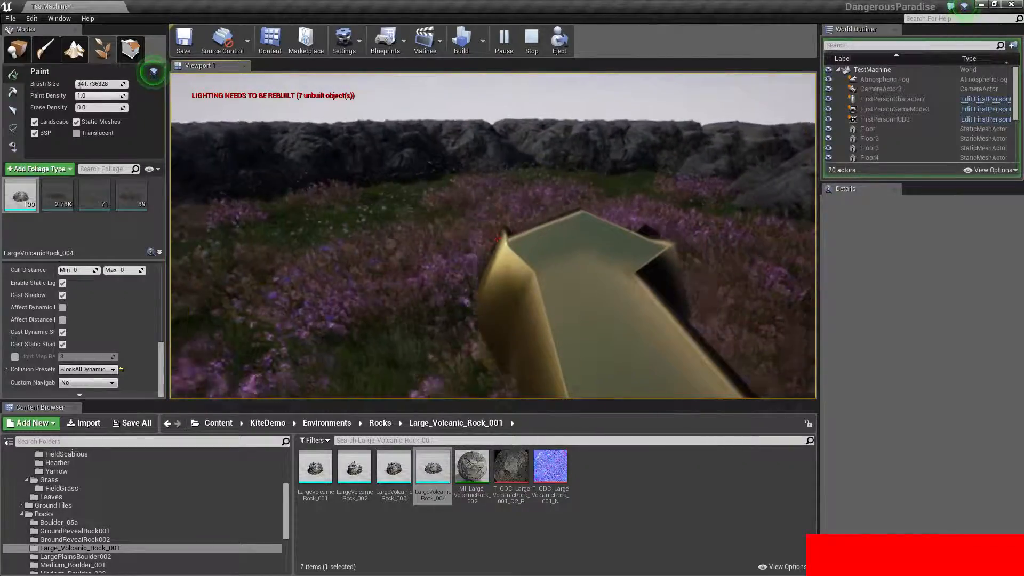
{"action": "key", "text": "Escape"}
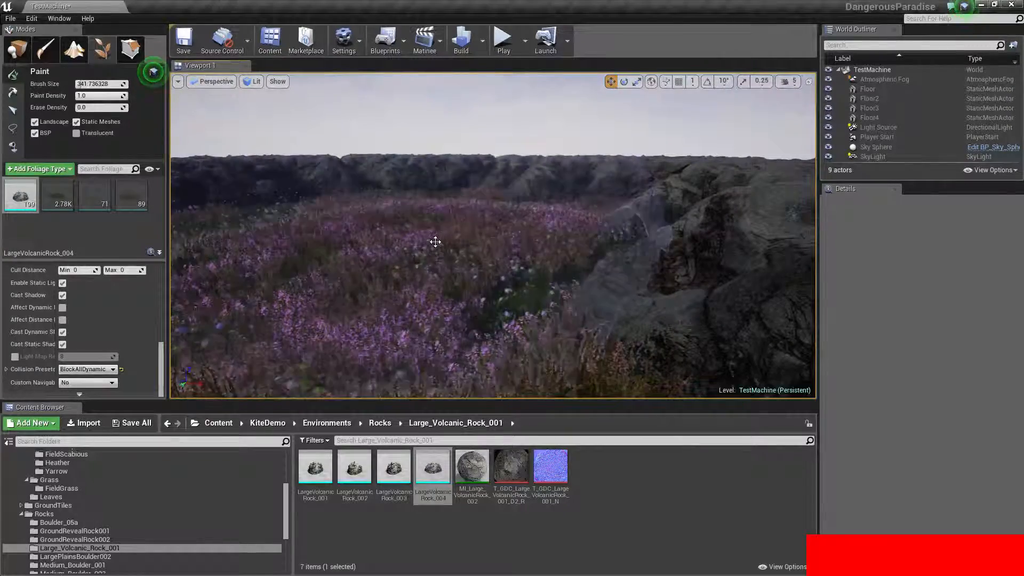
Step: Activate all four foliage types and erase every painted rock, grass, flower and heather instance from the floor
{"action": "right_click_drag", "start_coordinate": [448, 248], "coordinate": [404, 211]}
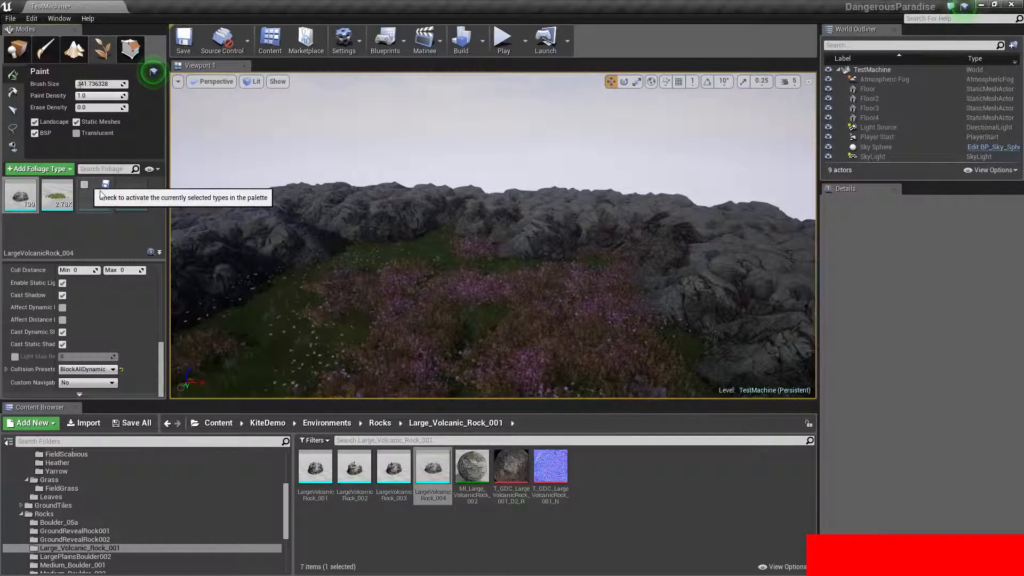
{"action": "right_click_drag", "start_coordinate": [239, 234], "coordinate": [238, 272]}
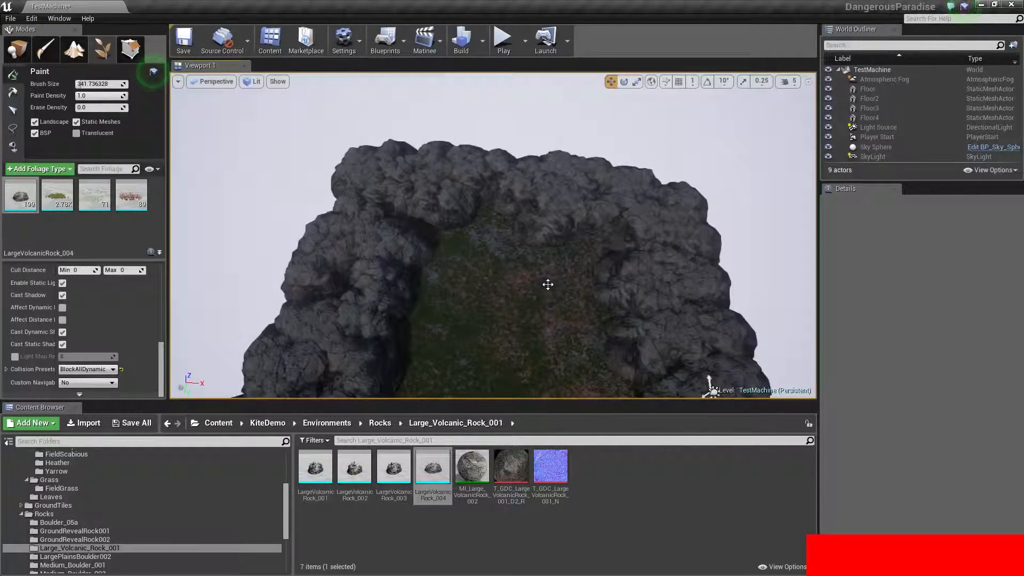
{"action": "right_click_drag", "start_coordinate": [548, 284], "coordinate": [548, 331]}
{"action": "right_click_drag", "start_coordinate": [541, 204], "coordinate": [541, 181]}
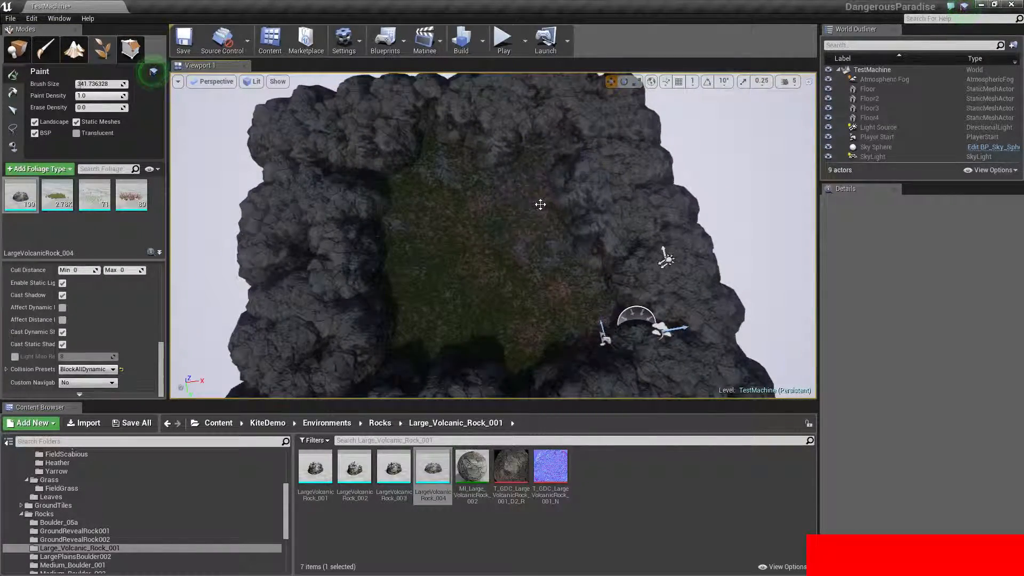
{"action": "mouse_move", "coordinate": [555, 153]}
{"action": "left_mouse_down", "text": "shift"}
{"action": "mouse_move", "coordinate": [560, 104]}
{"action": "mouse_move", "coordinate": [511, 112]}
{"action": "mouse_move", "coordinate": [470, 148]}
{"action": "mouse_move", "coordinate": [382, 130]}
{"action": "mouse_move", "coordinate": [629, 338]}
{"action": "mouse_move", "coordinate": [233, 107]}
{"action": "mouse_move", "coordinate": [259, 342]}
{"action": "left_mouse_up", "text": "shift"}
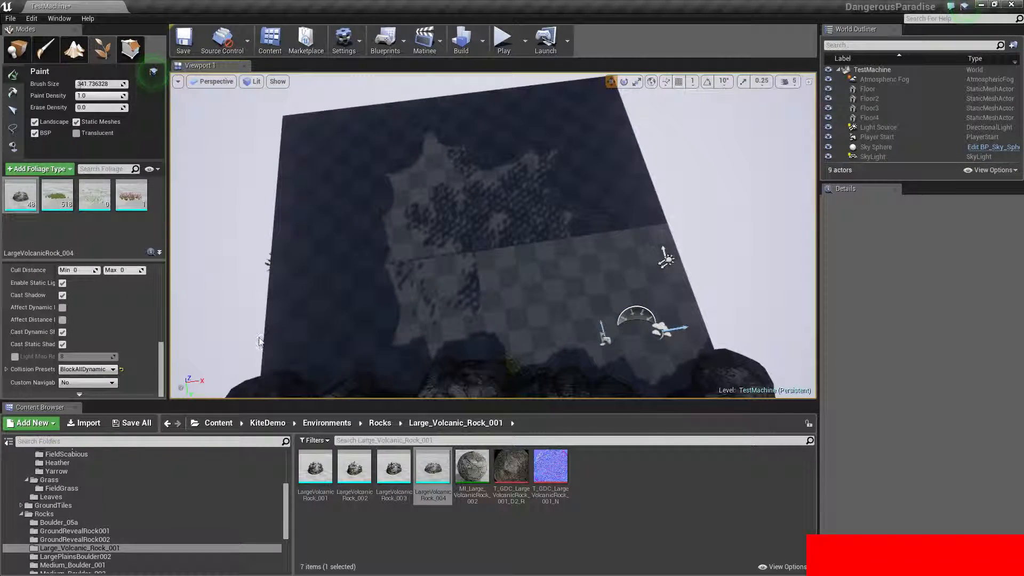
{"action": "right_click_drag", "start_coordinate": [409, 363], "coordinate": [409, 385]}
{"action": "left_click_drag", "start_coordinate": [324, 230], "coordinate": [292, 210], "text": "shift"}
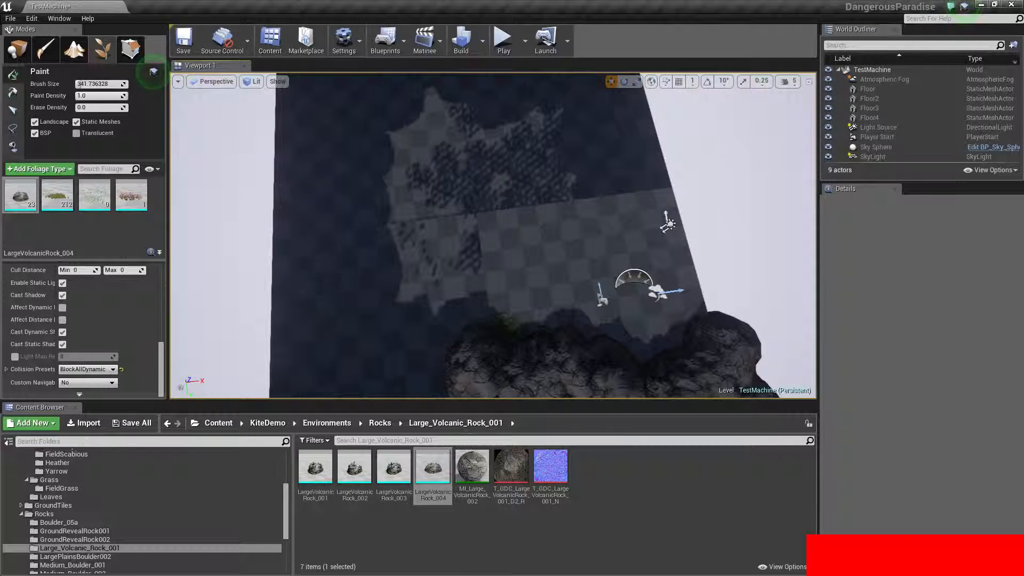
{"action": "right_click_drag", "start_coordinate": [463, 280], "coordinate": [525, 314]}
{"action": "mouse_move", "coordinate": [494, 290]}
{"action": "left_mouse_down", "text": "shift"}
{"action": "mouse_move", "coordinate": [667, 210]}
{"action": "mouse_move", "coordinate": [687, 214]}
{"action": "left_mouse_up", "text": "shift"}
{"action": "mouse_move", "coordinate": [541, 253]}
{"action": "right_mouse_down"}
{"action": "mouse_move", "coordinate": [488, 221]}
{"action": "mouse_move", "coordinate": [443, 224]}
{"action": "mouse_move", "coordinate": [443, 299]}
{"action": "mouse_move", "coordinate": [453, 312]}
{"action": "right_mouse_up"}
{"action": "left_click", "coordinate": [282, 184], "text": "shift"}
{"action": "mouse_move", "coordinate": [282, 184]}
{"action": "right_mouse_down"}
{"action": "mouse_move", "coordinate": [389, 243]}
{"action": "mouse_move", "coordinate": [262, 162]}
{"action": "mouse_move", "coordinate": [369, 208]}
{"action": "right_mouse_up"}
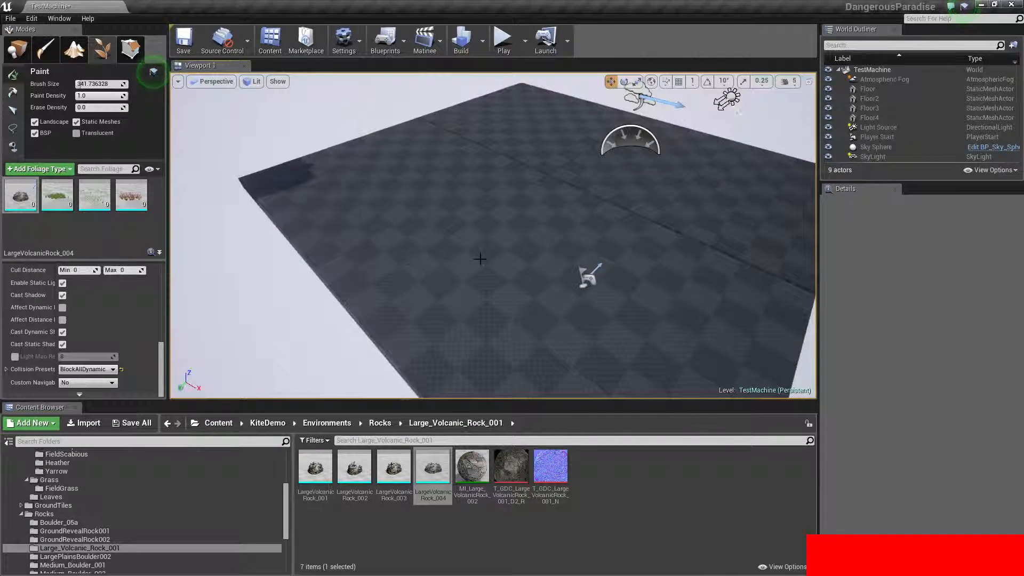
Step: Lower the painting density of LargeVolcanicRock_004 to about 7 or slightly less
{"action": "left_click", "coordinate": [21, 200]}
{"action": "left_click", "coordinate": [162, 285]}
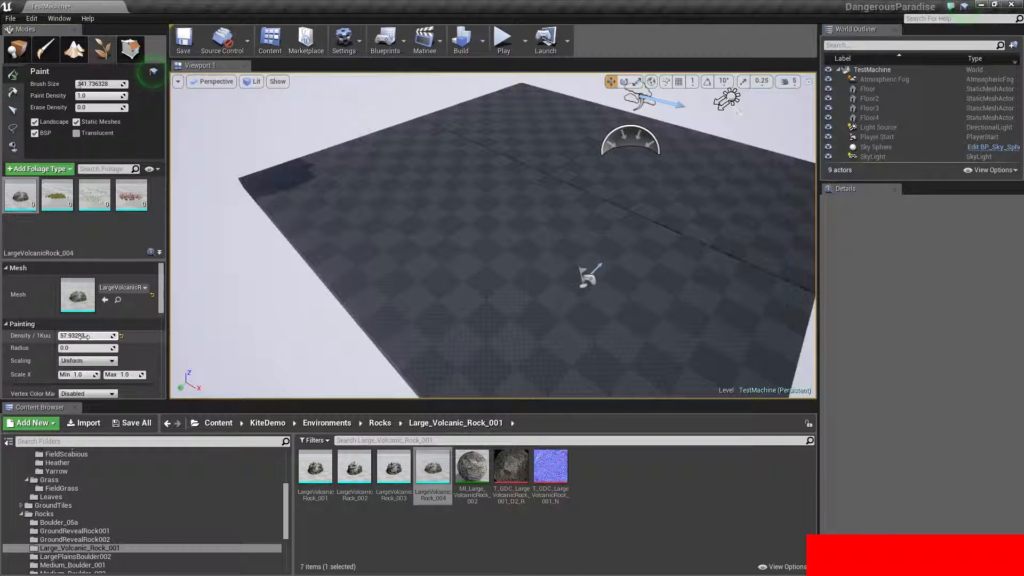
{"action": "left_click_drag", "start_coordinate": [114, 336], "coordinate": [101, 336]}
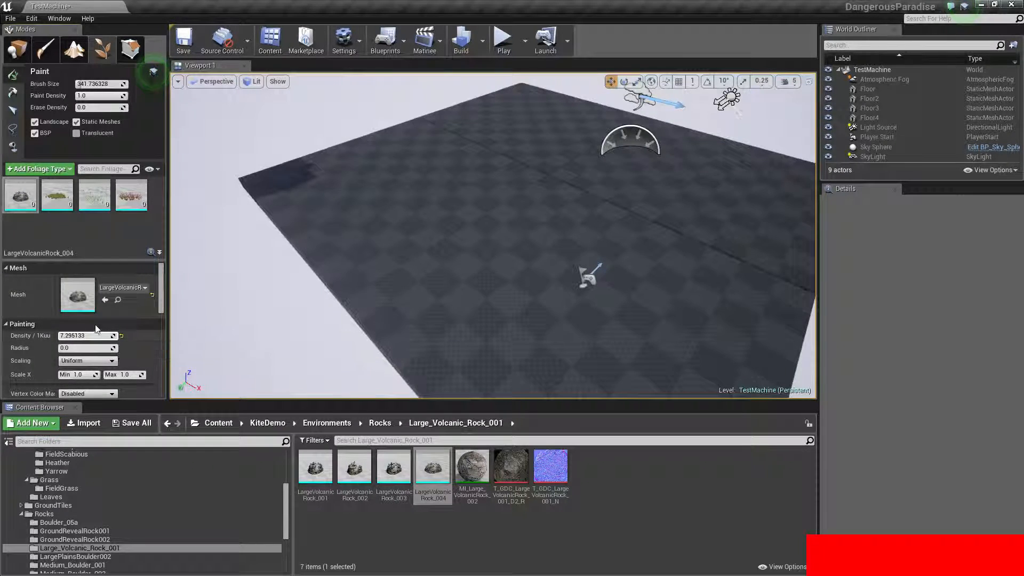
{"action": "left_click_drag", "start_coordinate": [110, 336], "coordinate": [106, 336]}
Step: Set the painting density to about 600 for SM_FieldGrass_01, about 2000 for SM_FieldScabious_01 and about 0.69 for SM_Heather_Mesh_Clumps2
{"action": "left_click", "coordinate": [52, 202]}
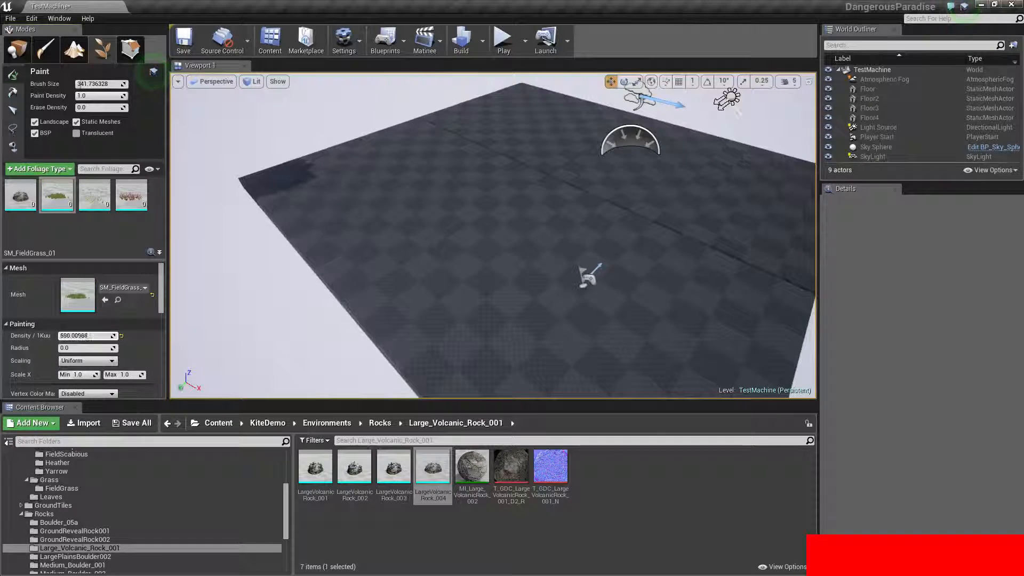
{"action": "left_click", "coordinate": [89, 199]}
{"action": "left_click_drag", "start_coordinate": [113, 338], "coordinate": [112, 338]}
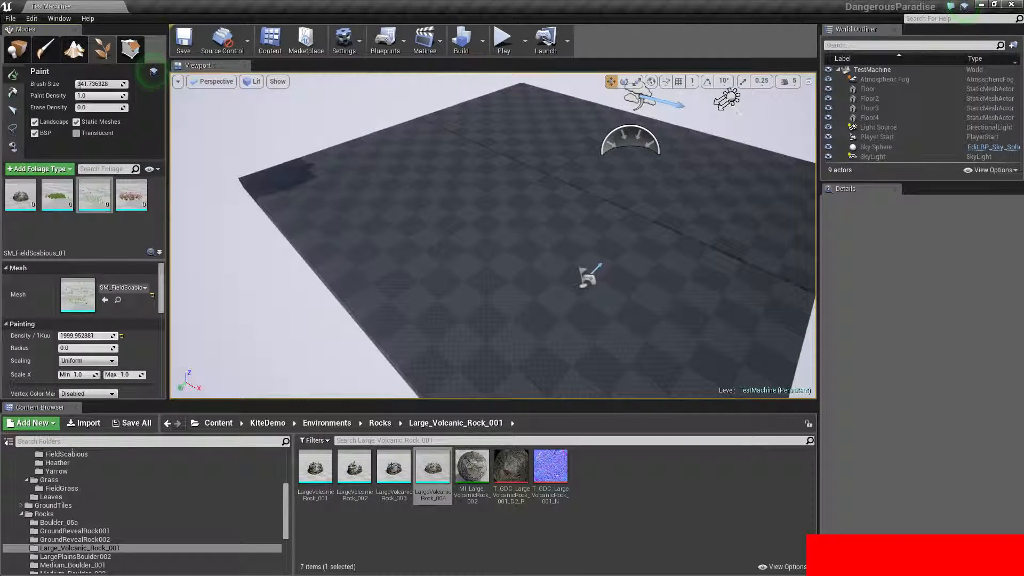
{"action": "left_click", "coordinate": [126, 200]}
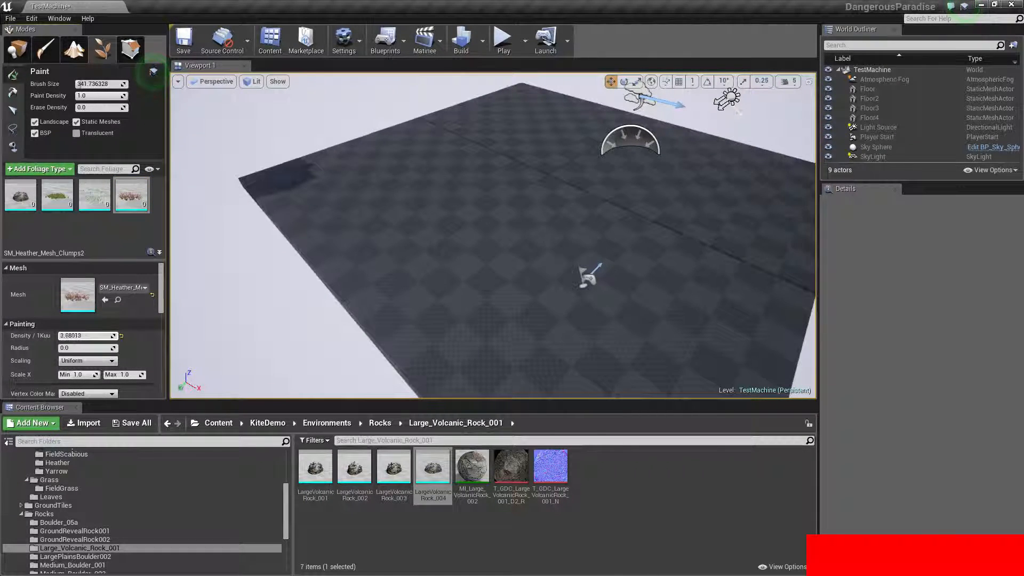
{"action": "left_click_drag", "start_coordinate": [111, 336], "coordinate": [106, 335]}
Step: Paint rocks, grass, scabious and heather together across the floor, and start a play test of the level
{"action": "mouse_move", "coordinate": [249, 192]}
{"action": "left_mouse_down"}
{"action": "mouse_move", "coordinate": [297, 171]}
{"action": "mouse_move", "coordinate": [368, 299]}
{"action": "mouse_move", "coordinate": [518, 349]}
{"action": "mouse_move", "coordinate": [688, 298]}
{"action": "mouse_move", "coordinate": [758, 299]}
{"action": "mouse_move", "coordinate": [663, 184]}
{"action": "mouse_move", "coordinate": [583, 220]}
{"action": "mouse_move", "coordinate": [468, 217]}
{"action": "mouse_move", "coordinate": [400, 91]}
{"action": "mouse_move", "coordinate": [377, 172]}
{"action": "mouse_move", "coordinate": [526, 106]}
{"action": "mouse_move", "coordinate": [747, 160]}
{"action": "mouse_move", "coordinate": [624, 221]}
{"action": "left_mouse_up"}
{"action": "mouse_move", "coordinate": [343, 177]}
{"action": "right_mouse_down"}
{"action": "mouse_move", "coordinate": [449, 182]}
{"action": "mouse_move", "coordinate": [330, 262]}
{"action": "mouse_move", "coordinate": [304, 266]}
{"action": "right_mouse_up"}
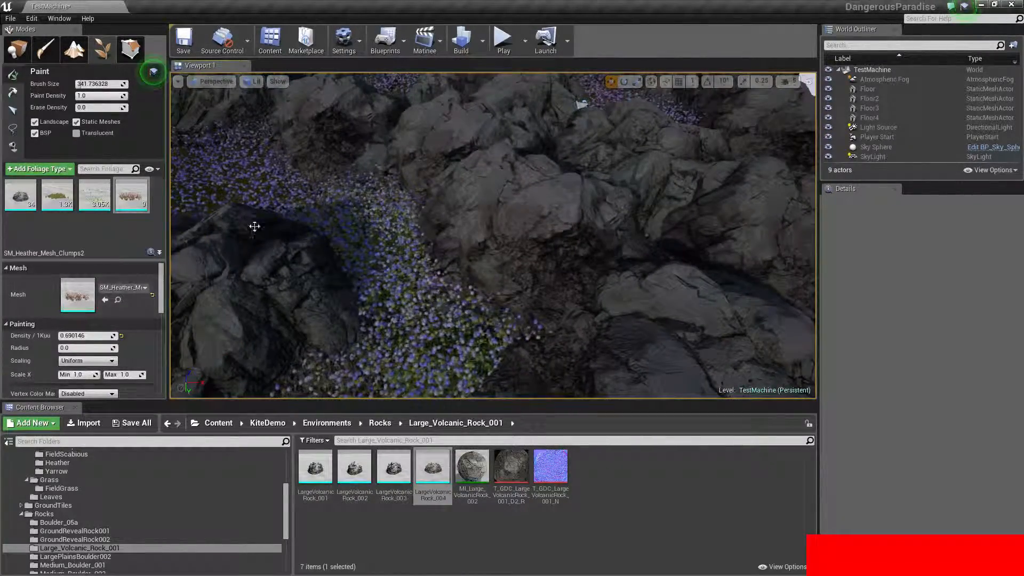
{"action": "right_click_drag", "start_coordinate": [453, 234], "coordinate": [286, 97]}
{"action": "left_click", "coordinate": [482, 41]}
{"action": "left_click", "coordinate": [503, 40]}
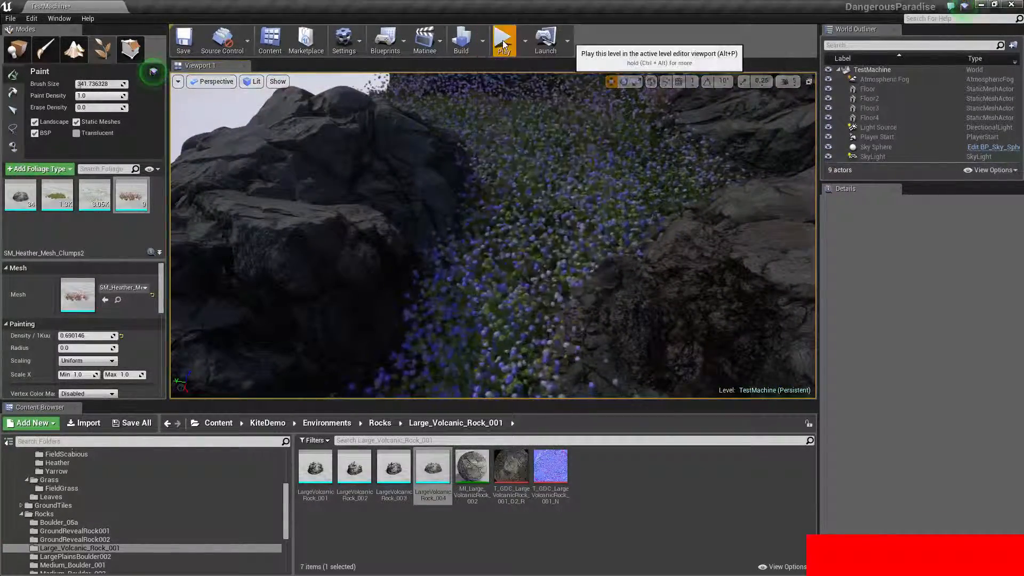
Step: Explore the painted rocks and flowers in the play test, end it, and undo the foliage painted across the floor
{"action": "left_click", "coordinate": [506, 133]}
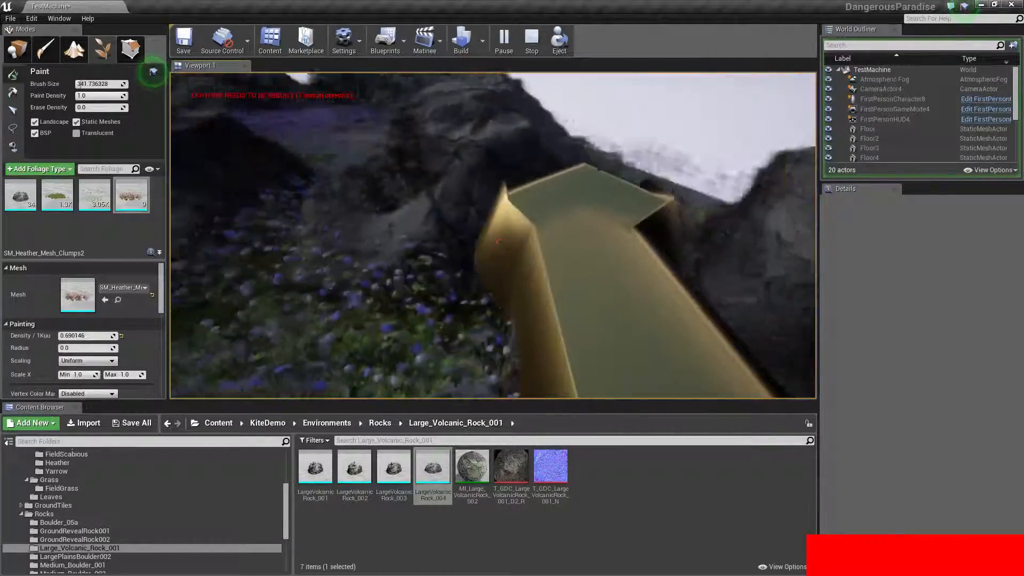
{"action": "key", "text": "Escape"}
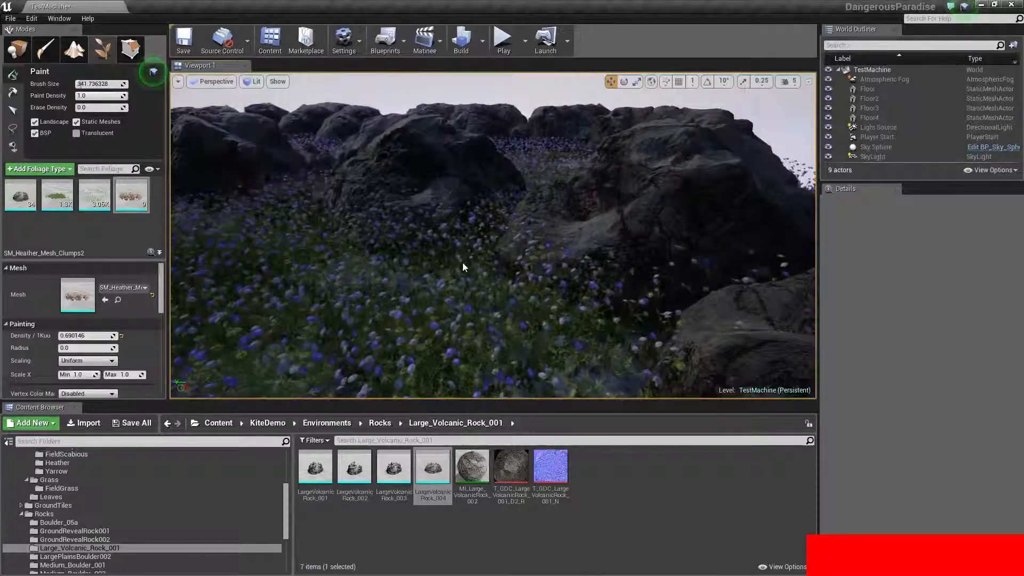
{"action": "right_click_drag", "start_coordinate": [469, 269], "coordinate": [469, 235]}
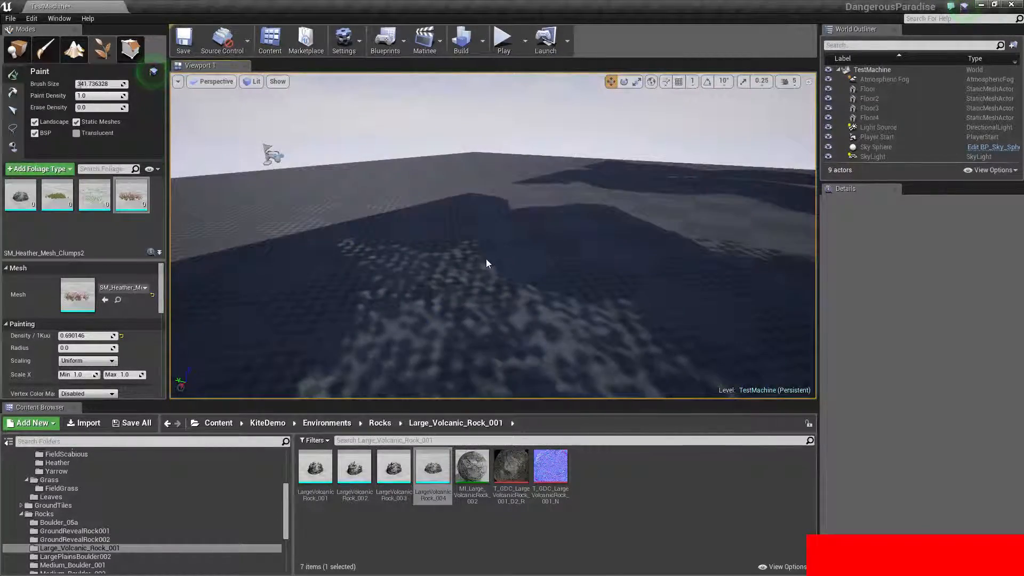
{"action": "right_click_drag", "start_coordinate": [424, 264], "coordinate": [456, 246]}
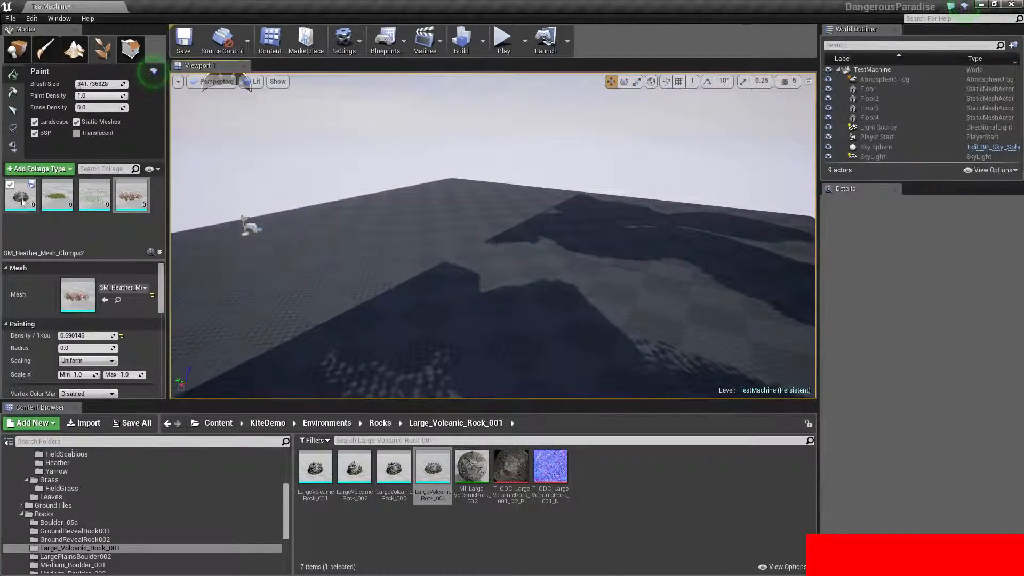
Step: Set the Scale X range of LargeVolcanicRock_004 to a minimum of 0.2 and a maximum of 3.0
{"action": "left_click", "coordinate": [20, 194]}
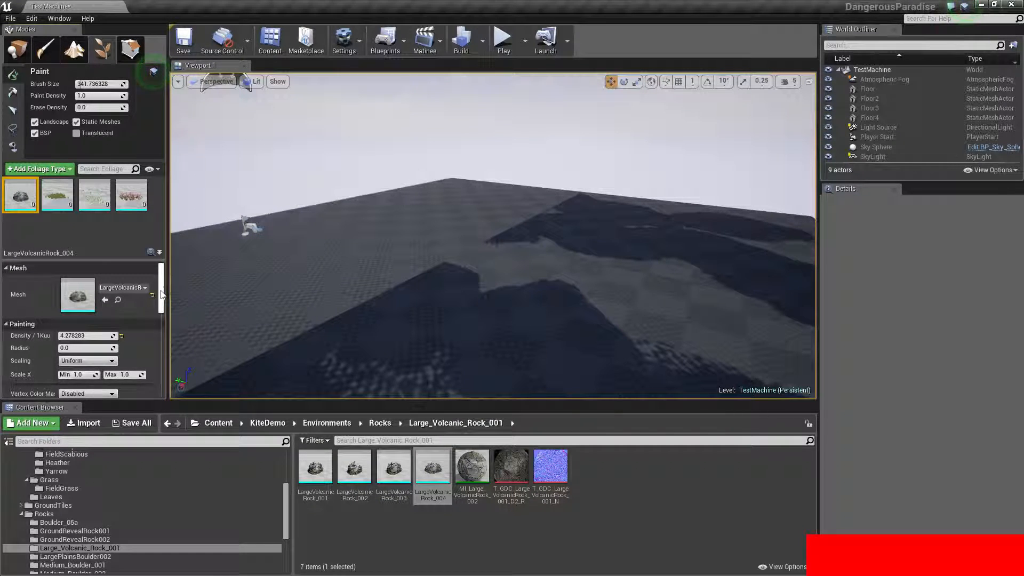
{"action": "scroll", "coordinate": [164, 300], "scroll_direction": "down", "scroll_amount": 1}
{"action": "scroll", "coordinate": [163, 299], "scroll_direction": "down", "scroll_amount": 2}
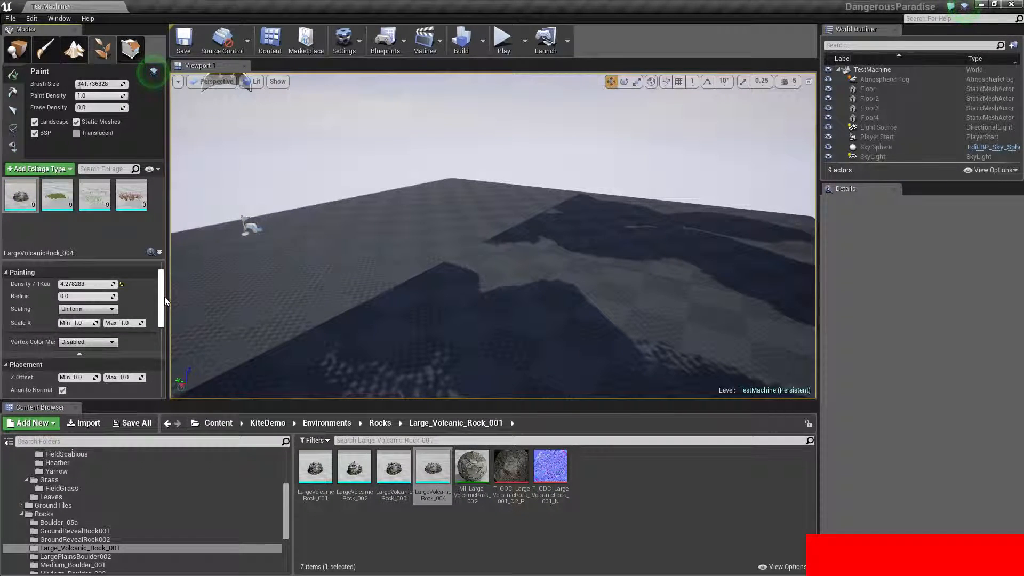
{"action": "scroll", "coordinate": [165, 296], "scroll_direction": "up", "scroll_amount": 2}
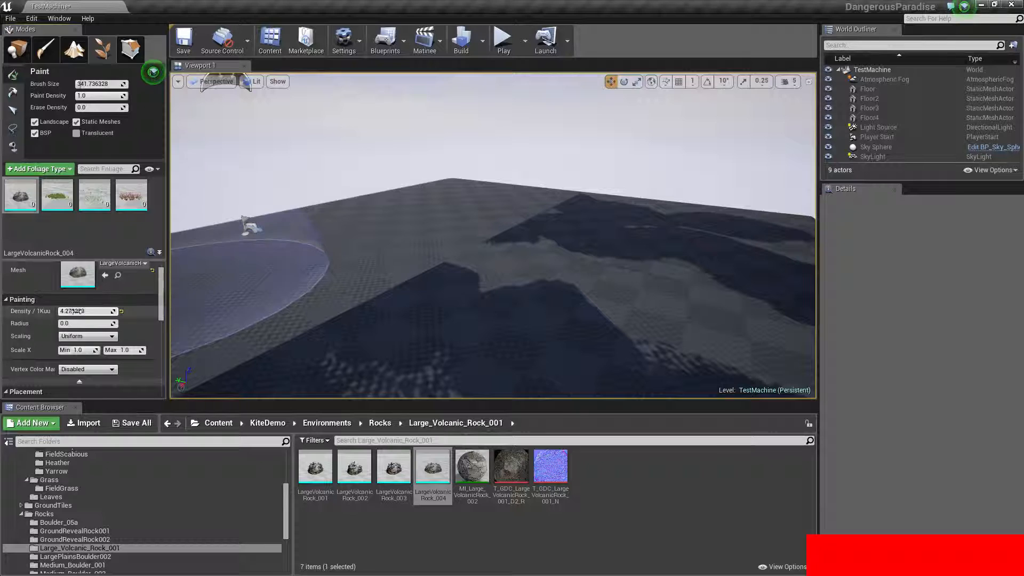
{"action": "left_click", "coordinate": [8, 301]}
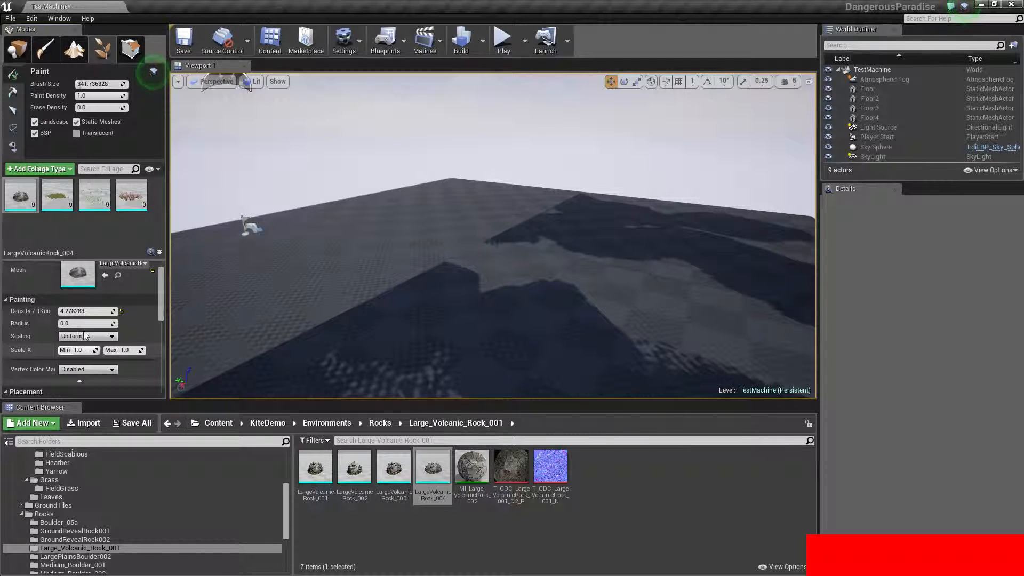
{"action": "left_click_drag", "start_coordinate": [443, 242], "coordinate": [474, 261]}
{"action": "key", "text": "ctrl+z"}
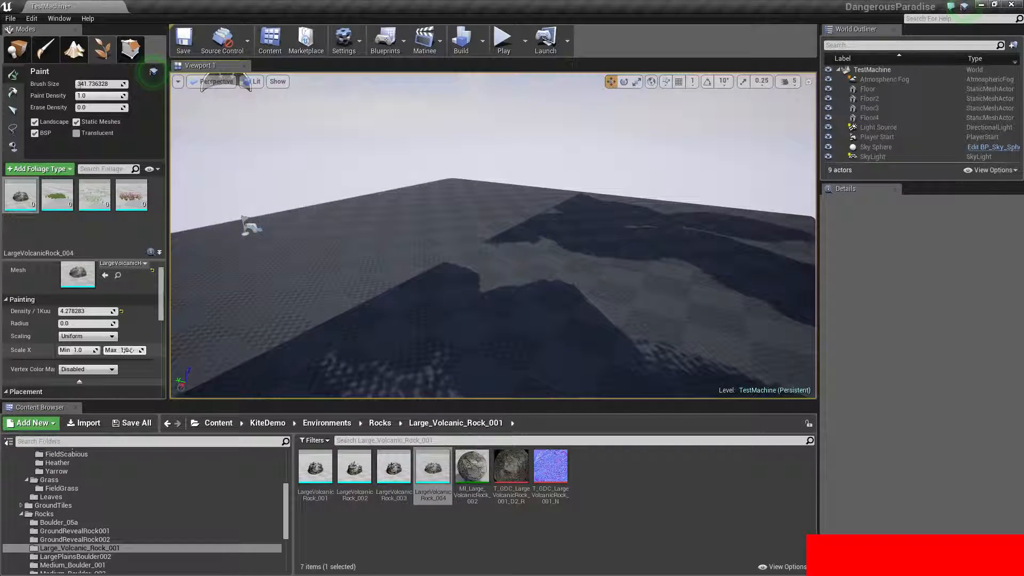
{"action": "left_click", "coordinate": [79, 349]}
{"action": "type", "text": "0.2"}
{"action": "key", "text": "Tab"}
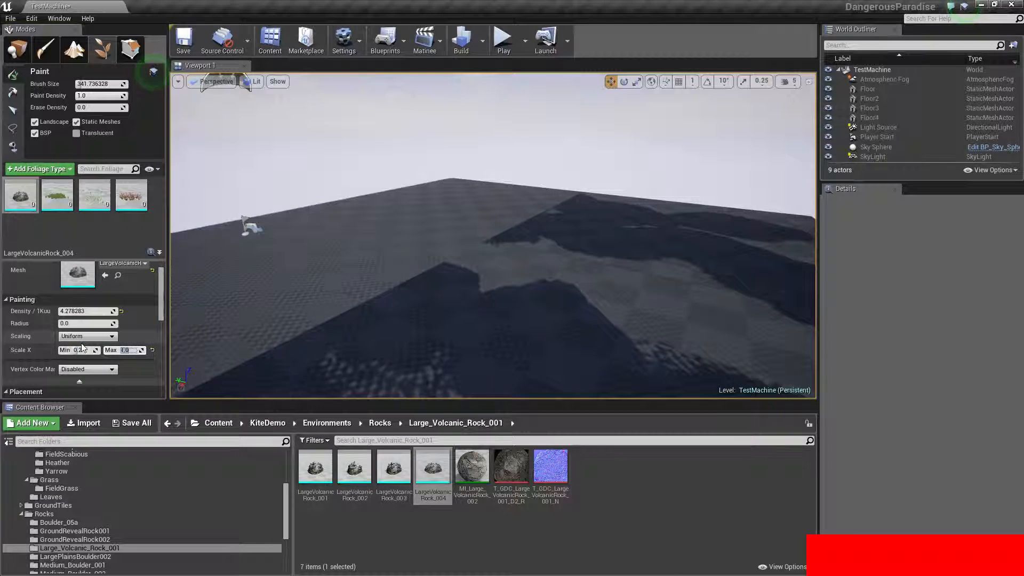
{"action": "key", "text": "BackSpace"}
{"action": "type", "text": "3.0"}
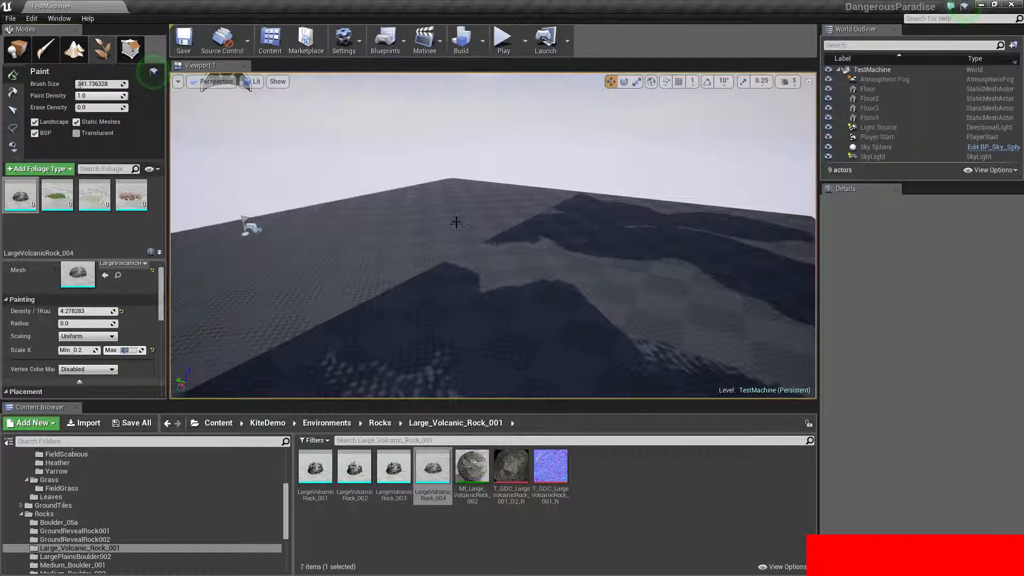
Step: Paint a large volcanic rock formation on the floor, extend it with a second stroke, and undo that second stroke
{"action": "left_click", "coordinate": [433, 211]}
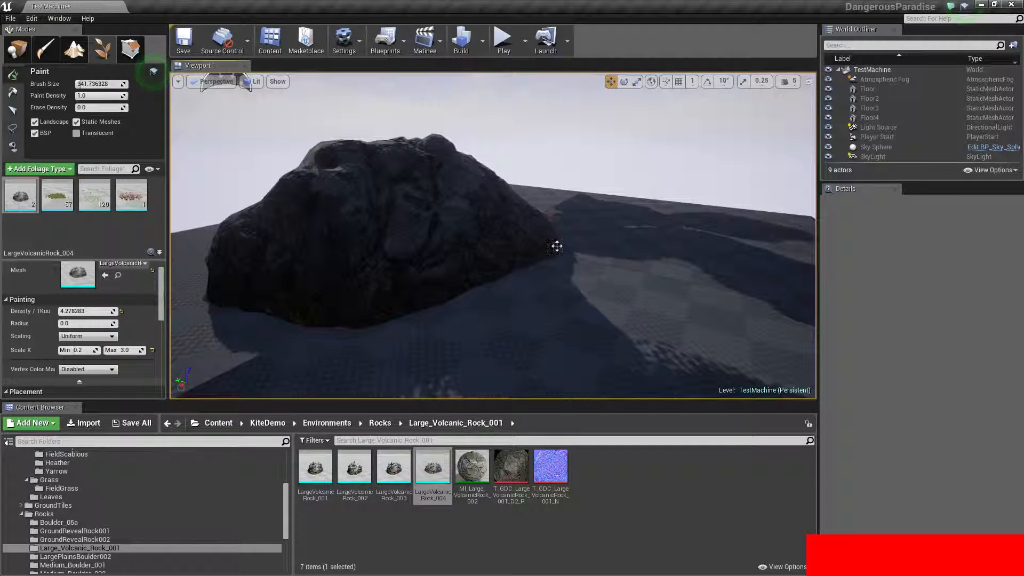
{"action": "mouse_move", "coordinate": [644, 233]}
{"action": "left_mouse_down"}
{"action": "mouse_move", "coordinate": [667, 281]}
{"action": "mouse_move", "coordinate": [533, 288]}
{"action": "left_mouse_up"}
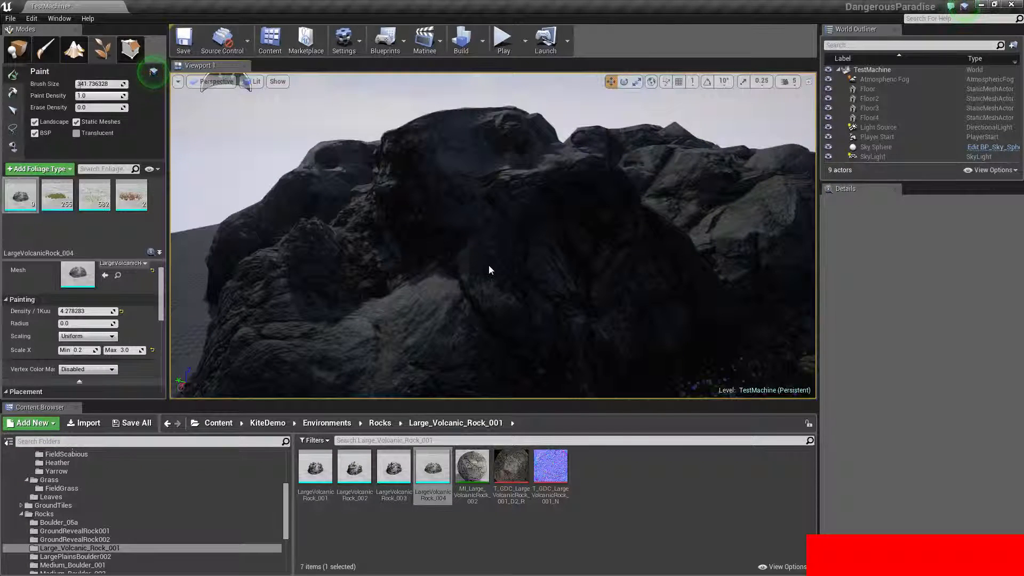
{"action": "key", "text": "ctrl+z"}
Step: Set the rock's maximum Scale X to 0.5 and paint small rocks, grass, scabious and heather around the large rock and across the floor
{"action": "left_click", "coordinate": [135, 349]}
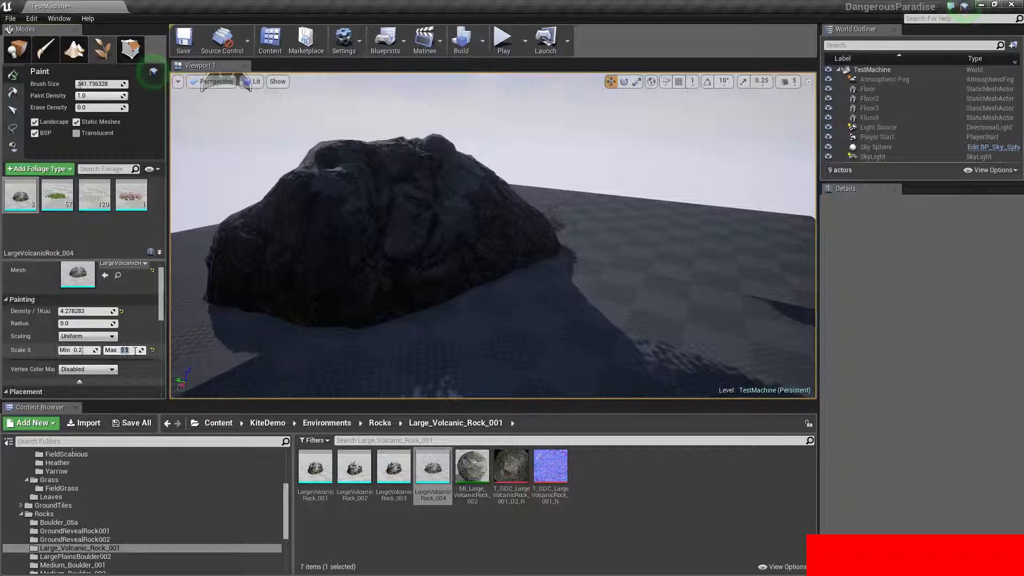
{"action": "type", "text": "0.5"}
{"action": "mouse_move", "coordinate": [629, 263]}
{"action": "left_mouse_down"}
{"action": "mouse_move", "coordinate": [658, 238]}
{"action": "mouse_move", "coordinate": [647, 297]}
{"action": "mouse_move", "coordinate": [486, 322]}
{"action": "mouse_move", "coordinate": [655, 214]}
{"action": "mouse_move", "coordinate": [304, 263]}
{"action": "mouse_move", "coordinate": [436, 255]}
{"action": "left_mouse_up"}
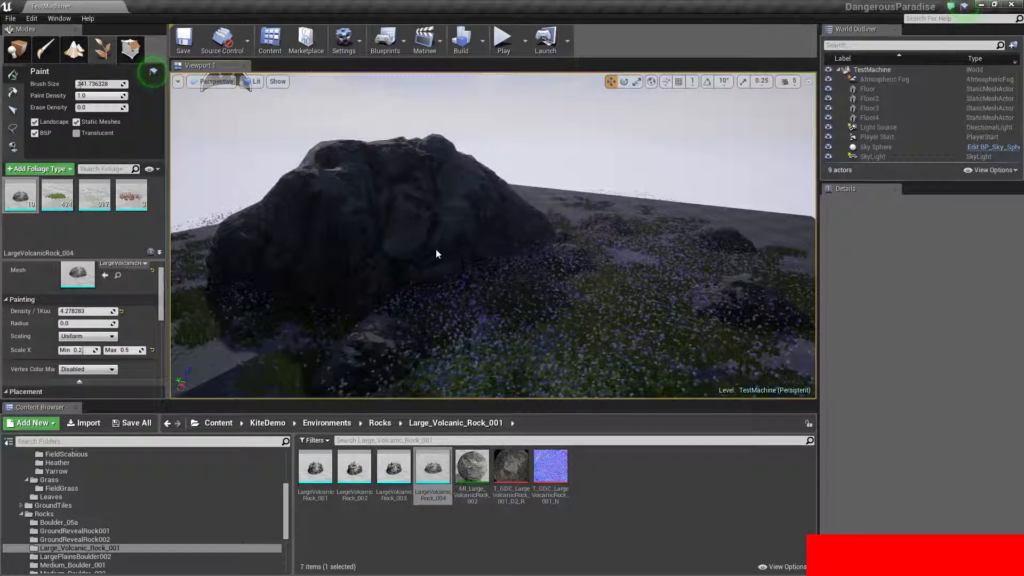
{"action": "right_click_drag", "start_coordinate": [457, 256], "coordinate": [428, 248]}
{"action": "mouse_move", "coordinate": [246, 249]}
{"action": "left_mouse_down"}
{"action": "mouse_move", "coordinate": [259, 293]}
{"action": "mouse_move", "coordinate": [536, 223]}
{"action": "left_mouse_up"}
{"action": "mouse_move", "coordinate": [536, 223]}
{"action": "right_mouse_down"}
{"action": "mouse_move", "coordinate": [495, 229]}
{"action": "mouse_move", "coordinate": [536, 223]}
{"action": "right_mouse_up"}
{"action": "left_click_drag", "start_coordinate": [536, 223], "coordinate": [210, 164]}
{"action": "right_click_drag", "start_coordinate": [210, 165], "coordinate": [306, 255]}
{"action": "mouse_move", "coordinate": [307, 254]}
{"action": "left_mouse_down"}
{"action": "mouse_move", "coordinate": [187, 211]}
{"action": "mouse_move", "coordinate": [242, 221]}
{"action": "left_mouse_up"}
{"action": "right_click_drag", "start_coordinate": [242, 222], "coordinate": [438, 265]}
{"action": "mouse_move", "coordinate": [439, 261]}
{"action": "left_mouse_down"}
{"action": "mouse_move", "coordinate": [366, 259]}
{"action": "mouse_move", "coordinate": [361, 216]}
{"action": "left_mouse_up"}
{"action": "mouse_move", "coordinate": [361, 216]}
{"action": "right_mouse_down"}
{"action": "mouse_move", "coordinate": [421, 235]}
{"action": "mouse_move", "coordinate": [405, 256]}
{"action": "mouse_move", "coordinate": [480, 248]}
{"action": "right_mouse_up"}
{"action": "key", "text": "w"}
{"action": "left_click_drag", "start_coordinate": [443, 249], "coordinate": [516, 226]}
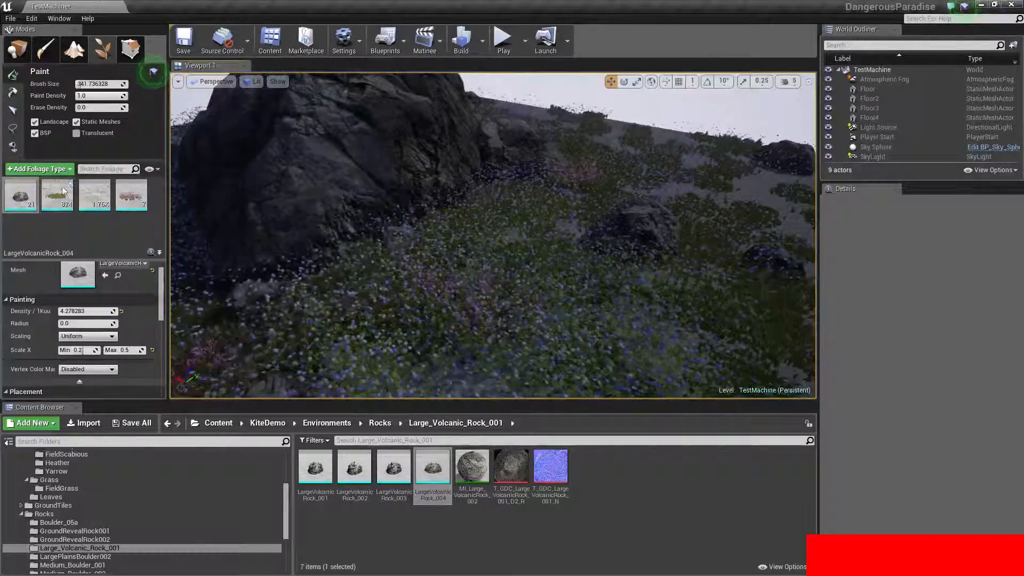
Step: Play-test the level by walking around the large rock and firing a projectile, and end the test
{"action": "right_click_drag", "start_coordinate": [265, 214], "coordinate": [243, 106]}
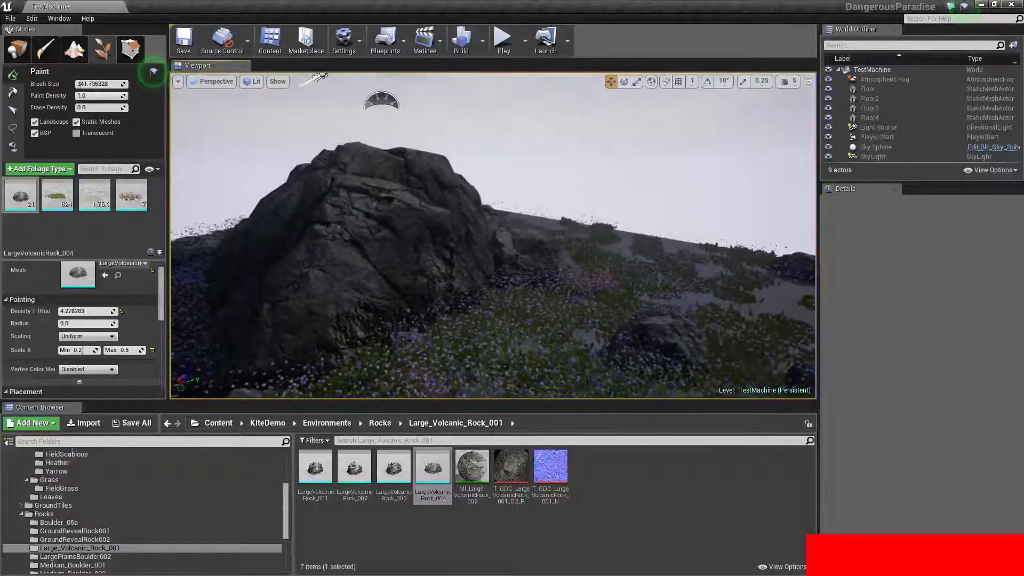
{"action": "left_click", "coordinate": [503, 42]}
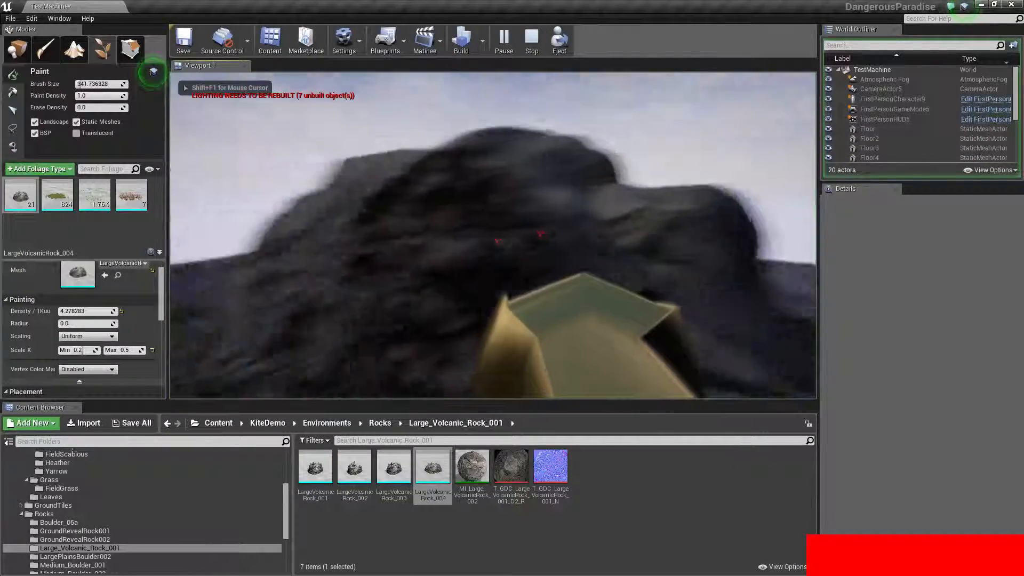
{"action": "key", "text": "w"}
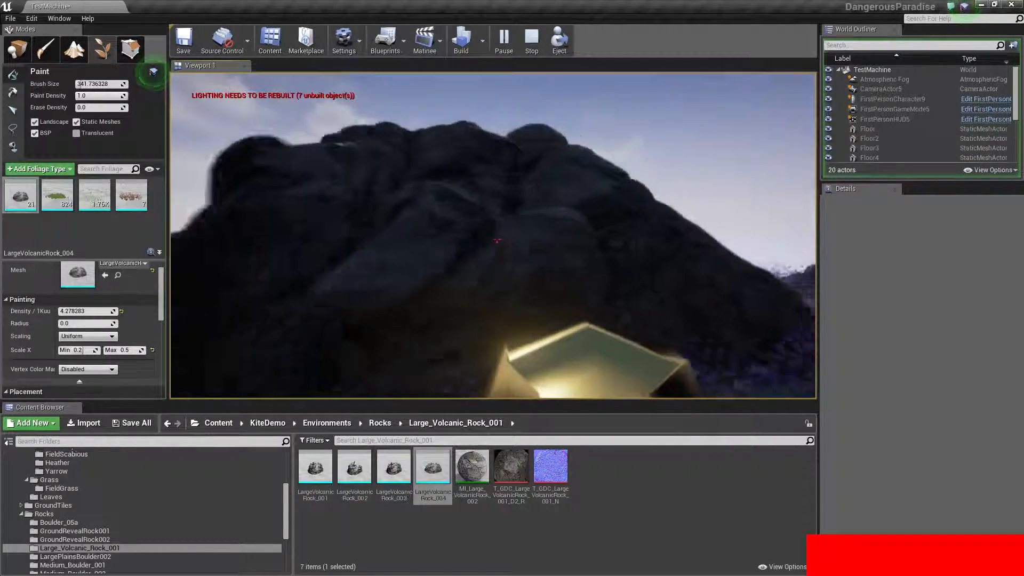
{"action": "left_click", "coordinate": [497, 240]}
{"action": "key", "text": "w"}
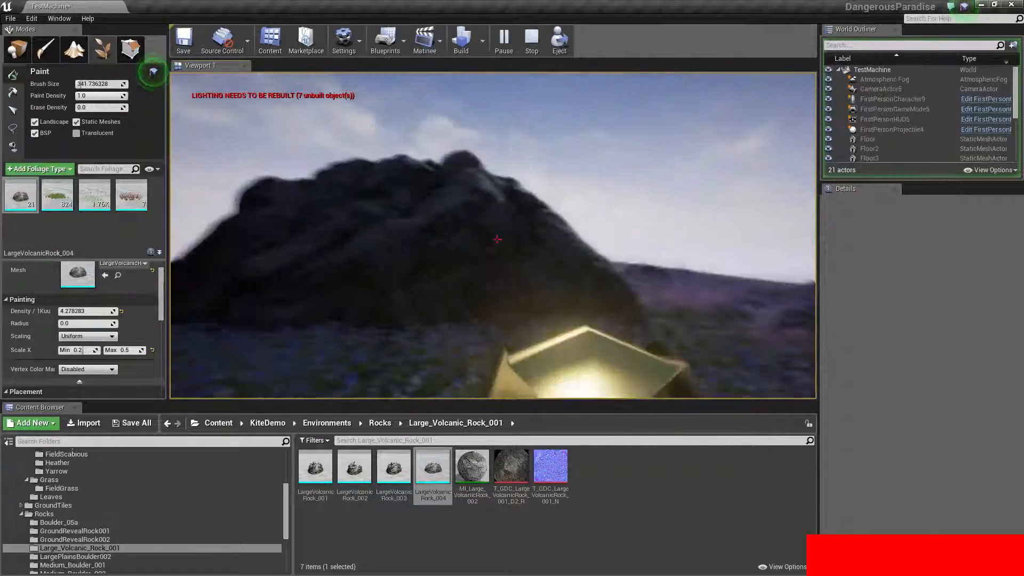
{"action": "key", "text": "s"}
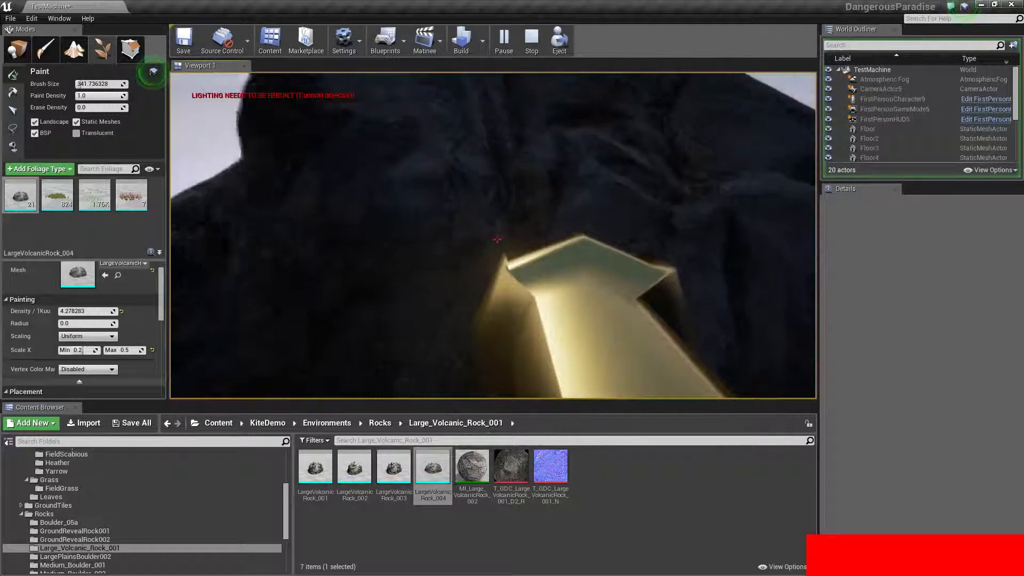
{"action": "key", "text": "w"}
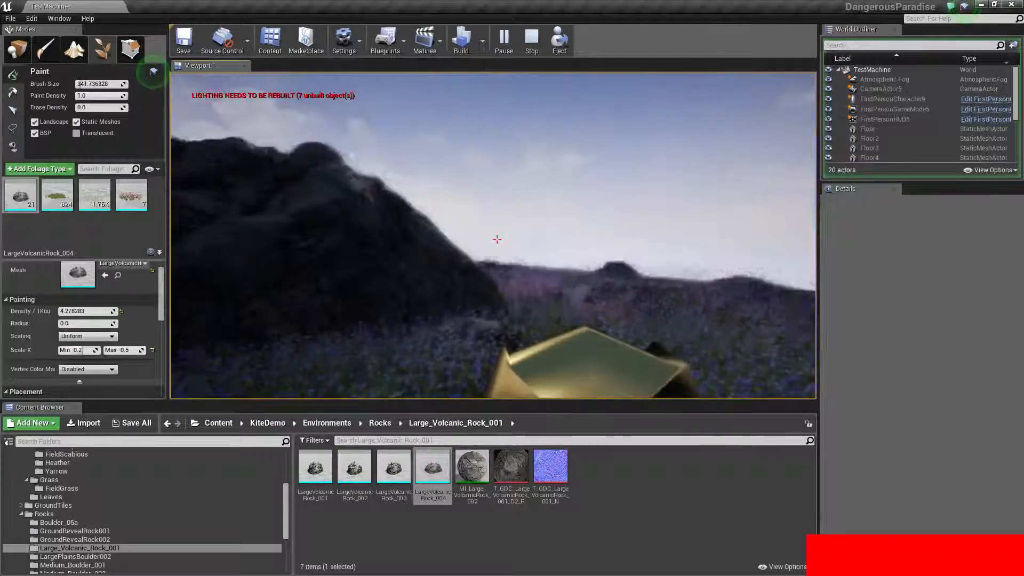
{"action": "key", "text": "Escape"}
{"action": "right_click_drag", "start_coordinate": [440, 251], "coordinate": [440, 251]}
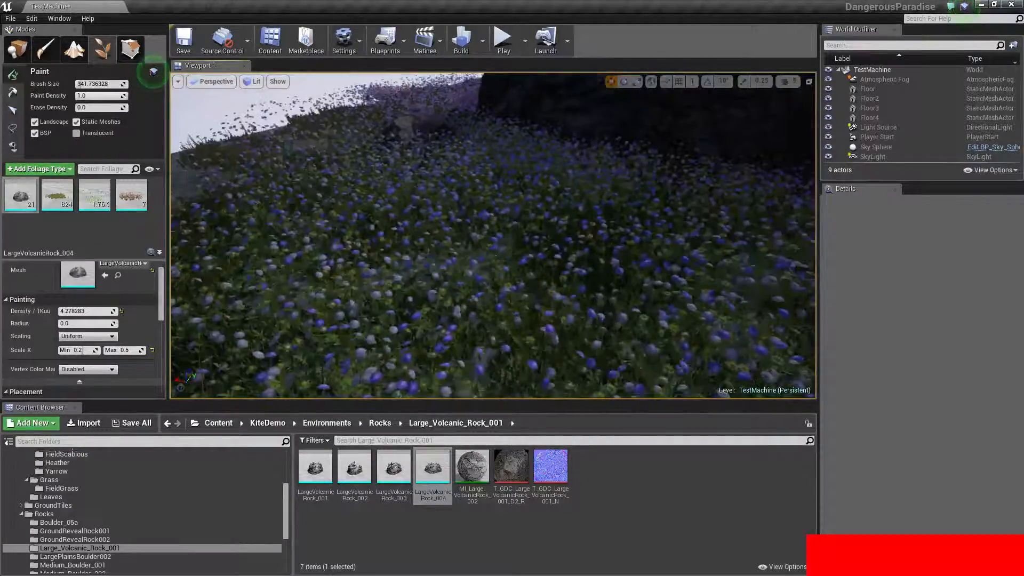